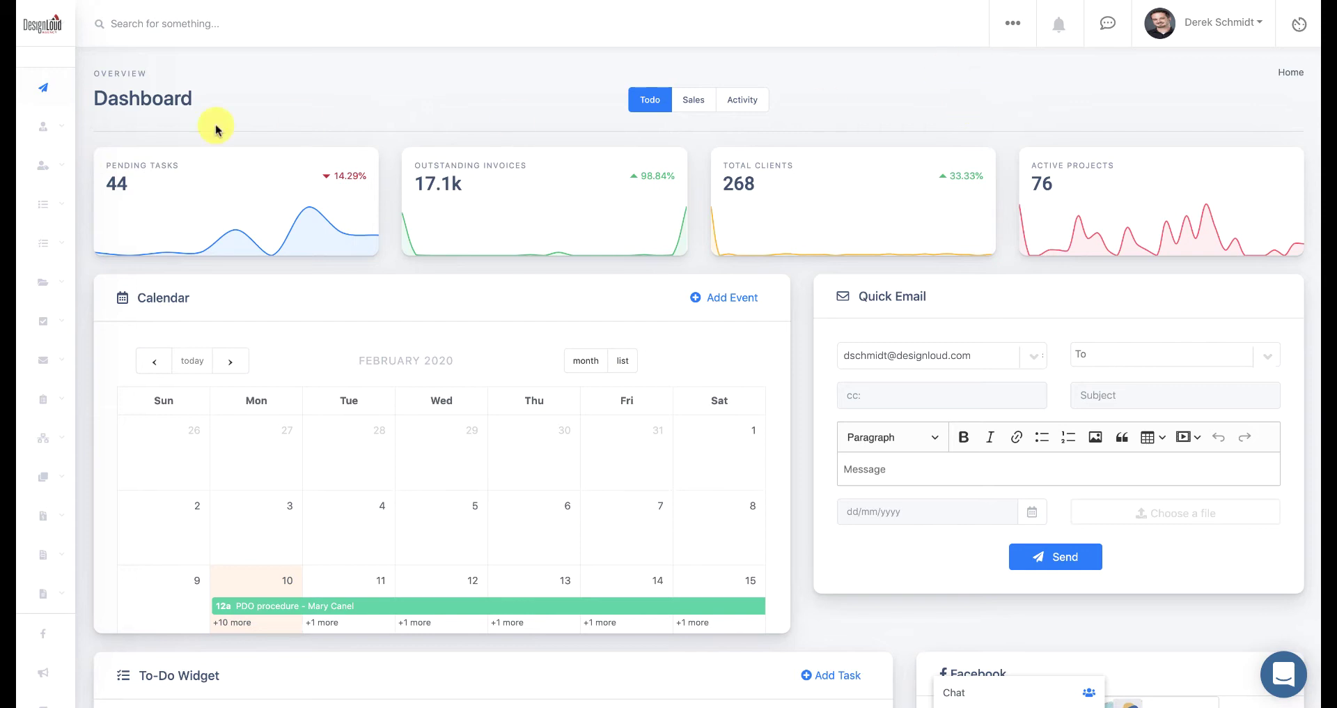
- Go to the automation templates and view the Client Portal Link Email template
mouse_move(60, 134)
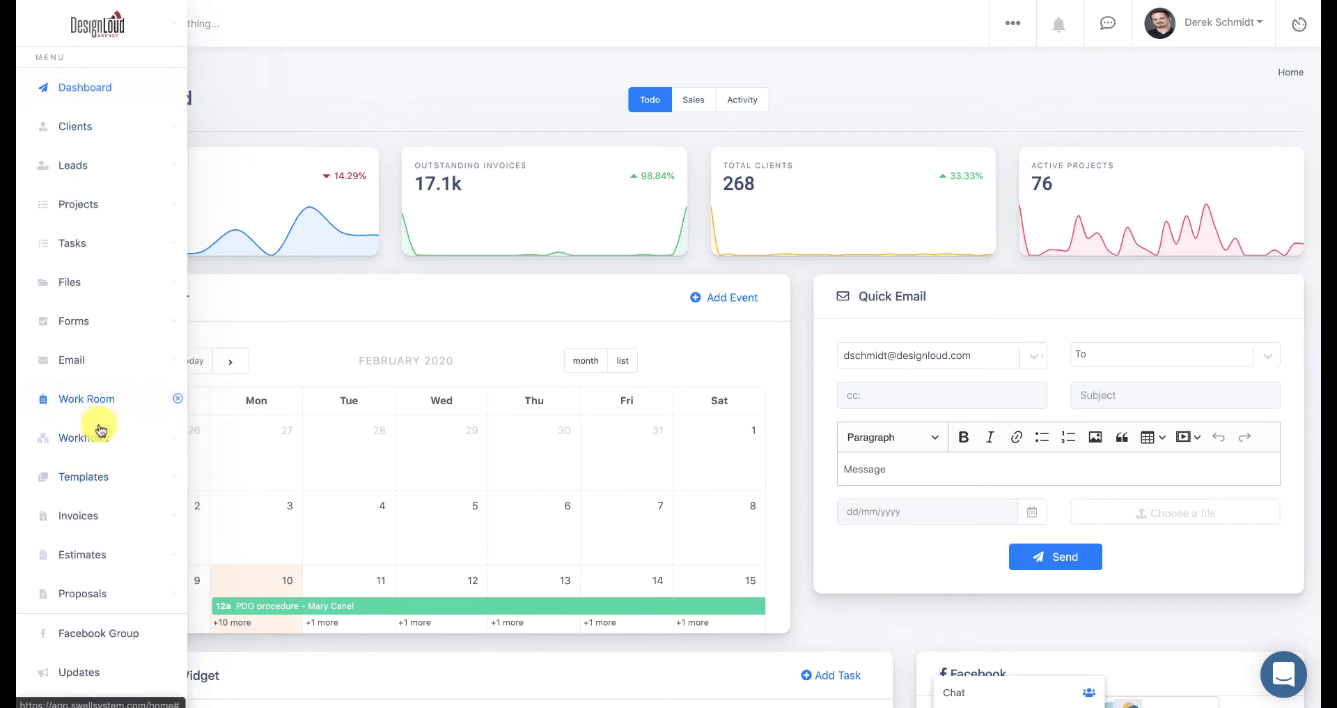
left_click(1015, 28)
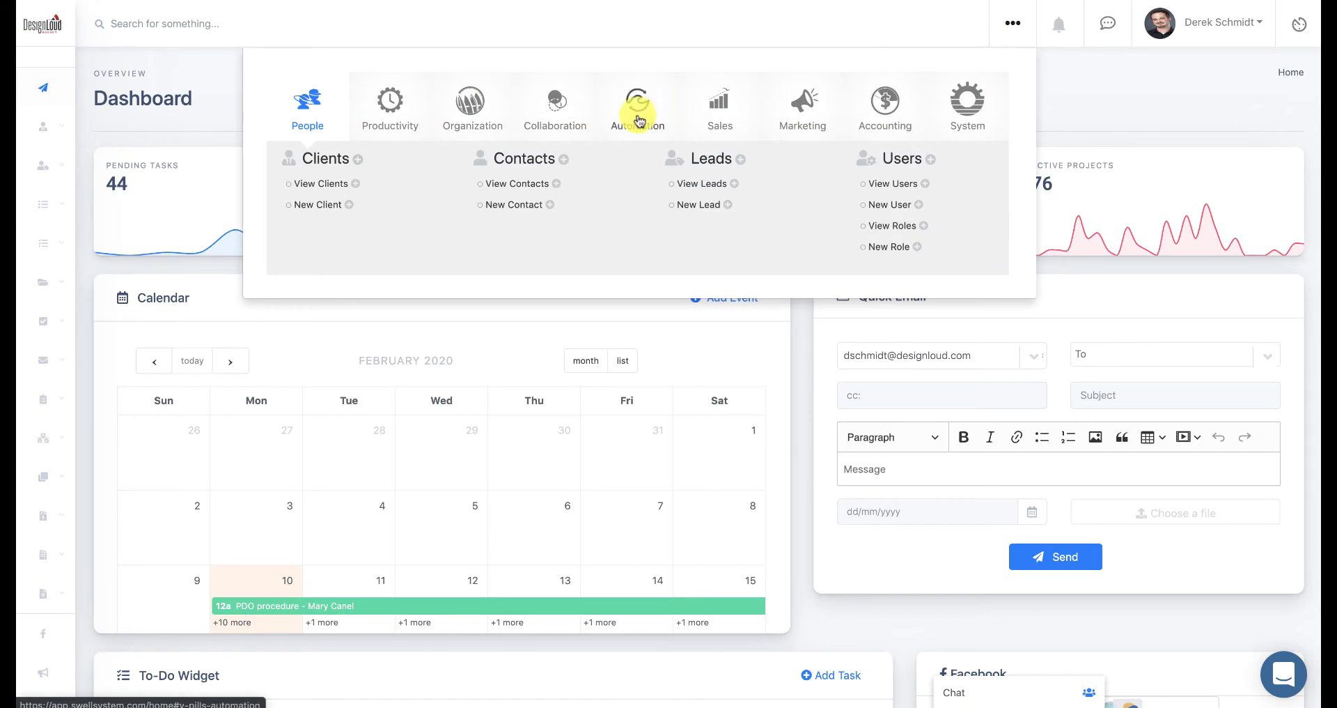
left_click(640, 119)
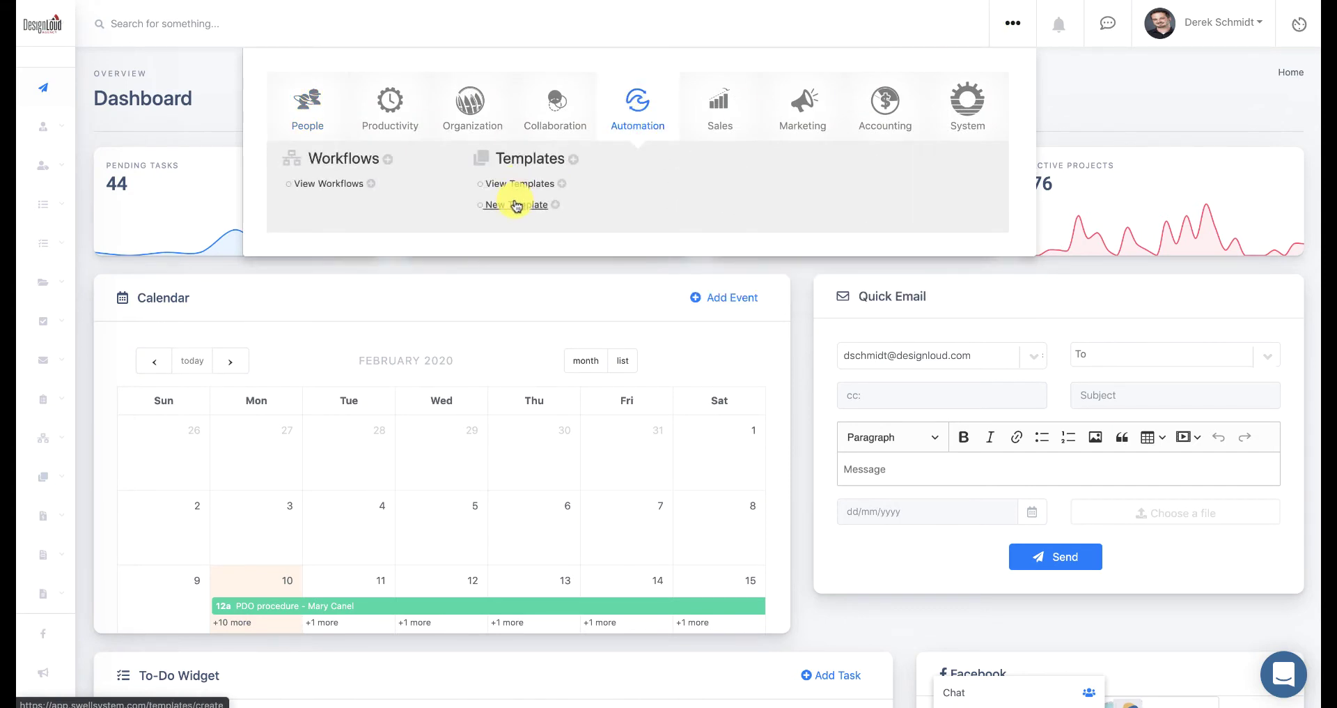
left_click(1123, 113)
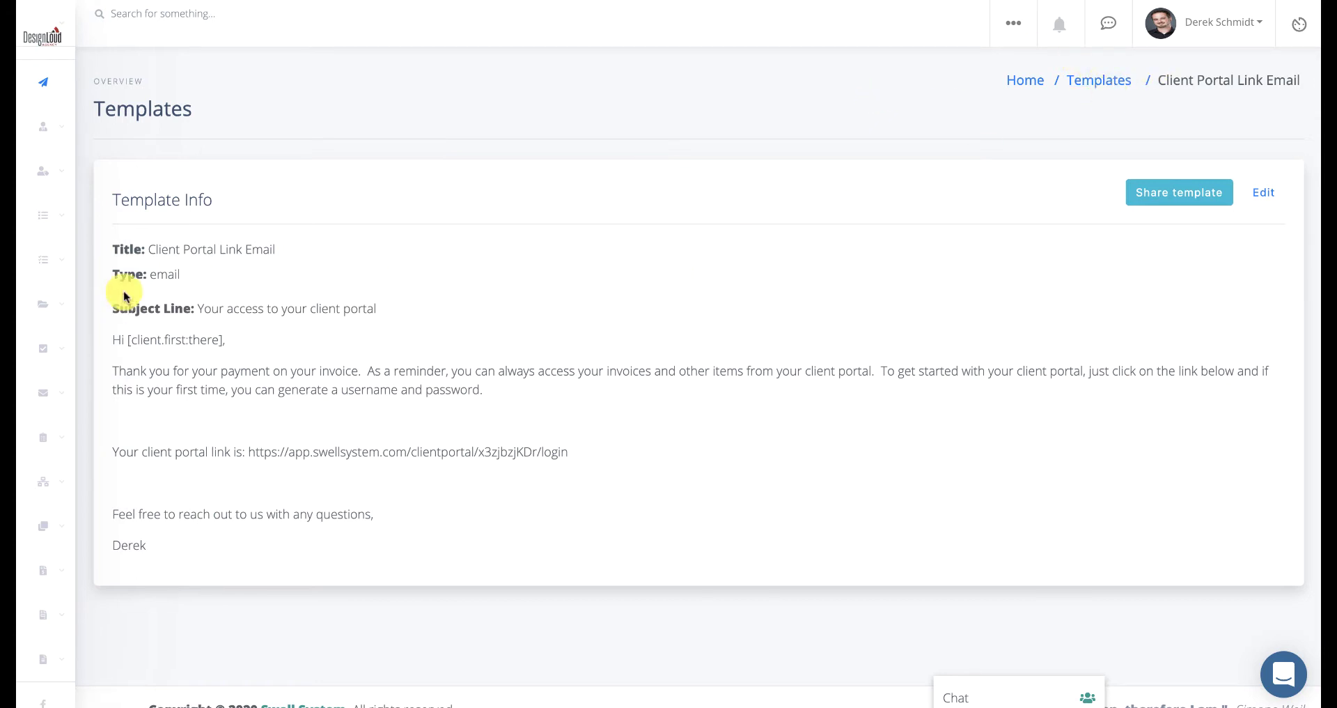
- Examine the email template's title, type, subject line and the client first-name merge code in its greeting
left_click_drag(148, 248, 294, 258)
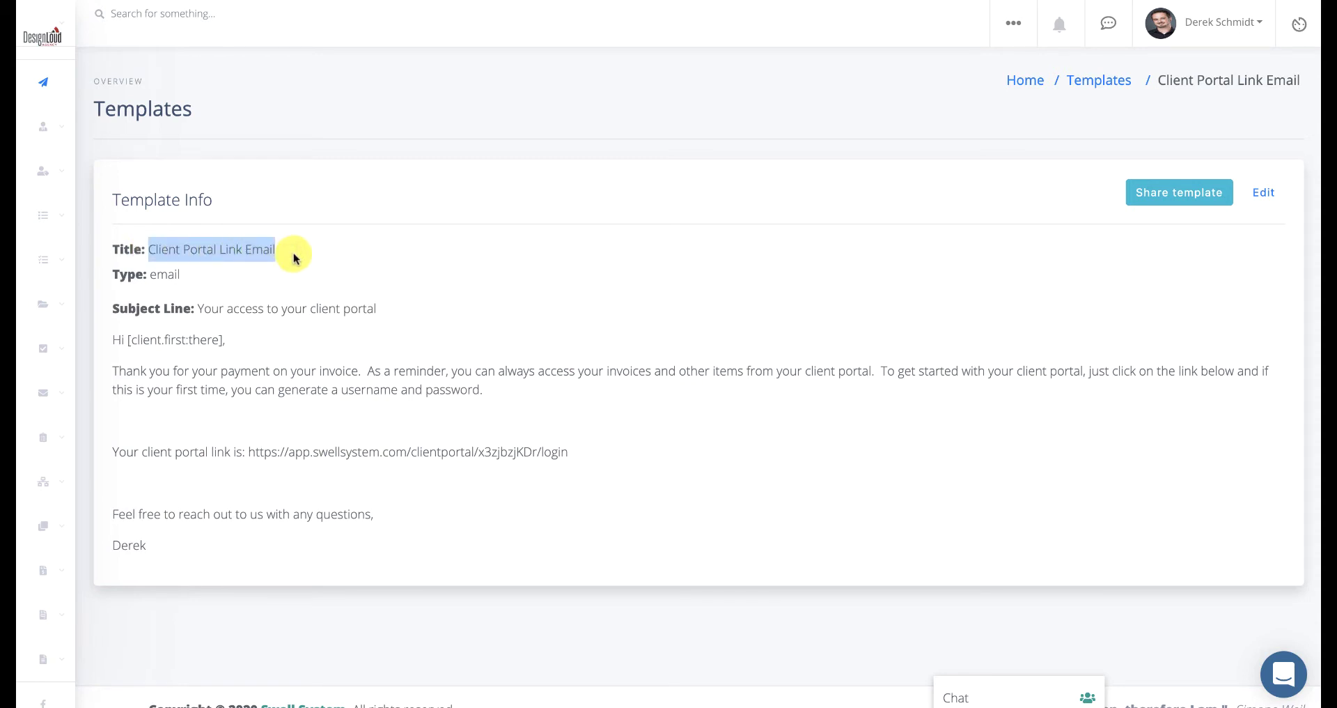
double_click(166, 275)
left_click(200, 307)
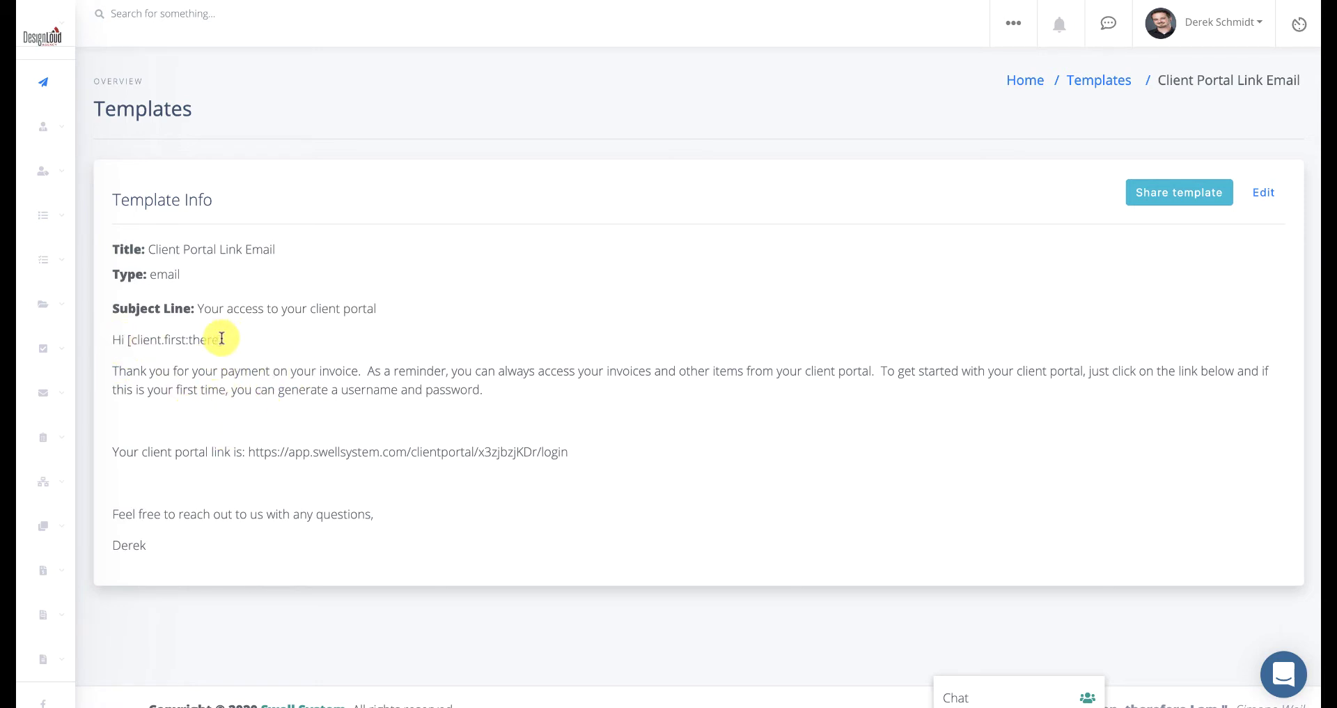
left_click_drag(222, 338, 127, 337)
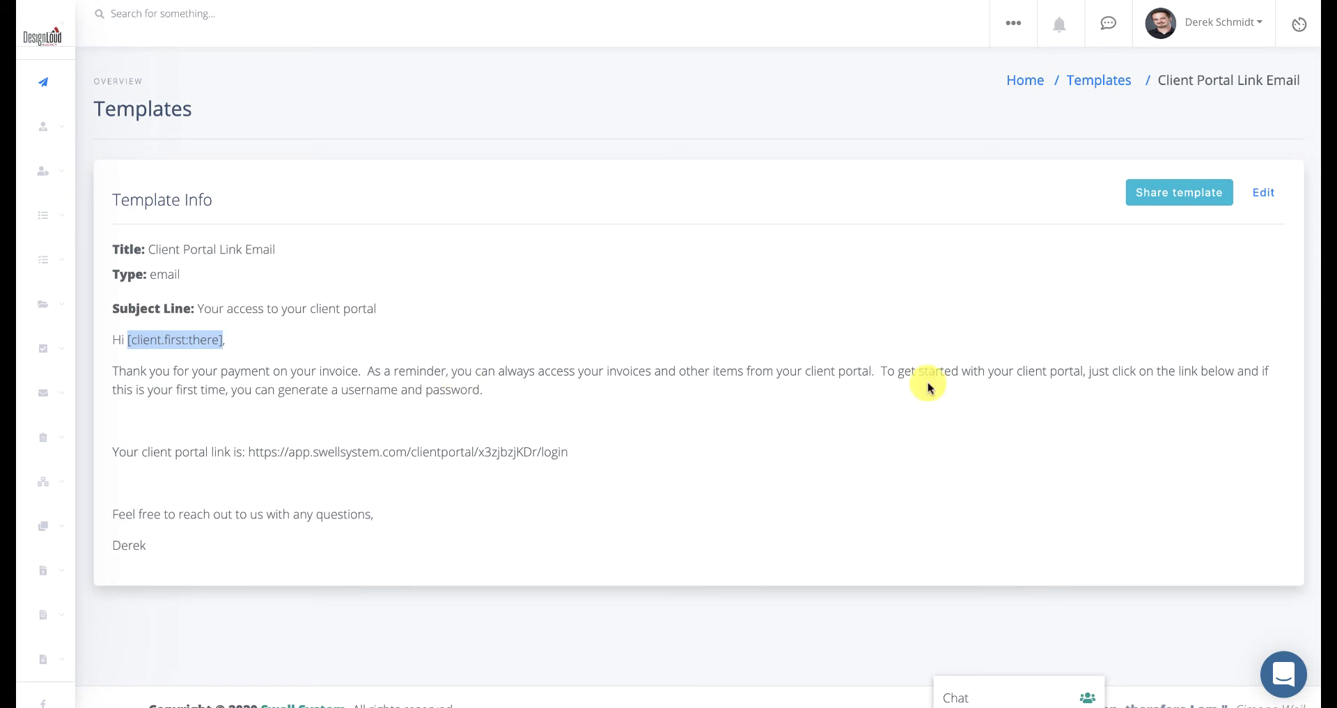
- Search the help articles for "Merge" and open the Merge Codes article
left_click(1286, 674)
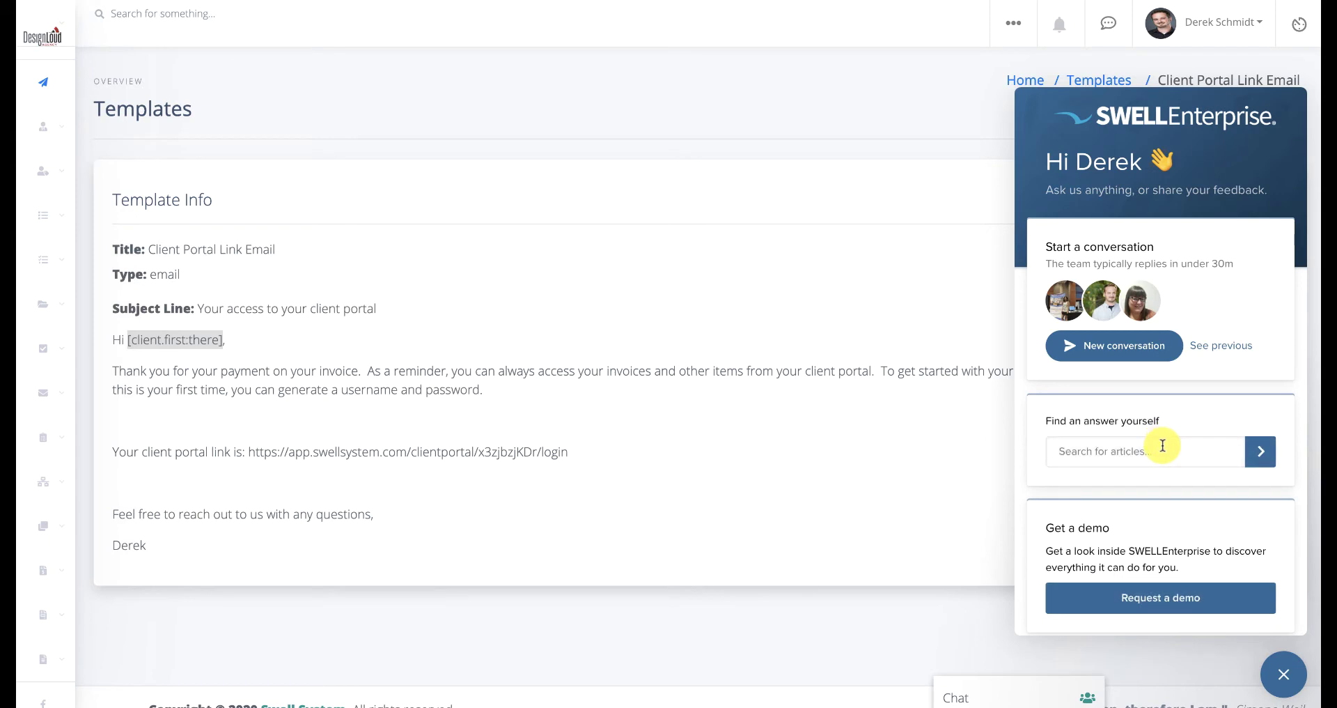
left_click(1162, 445)
type("Merge")
key("Return")
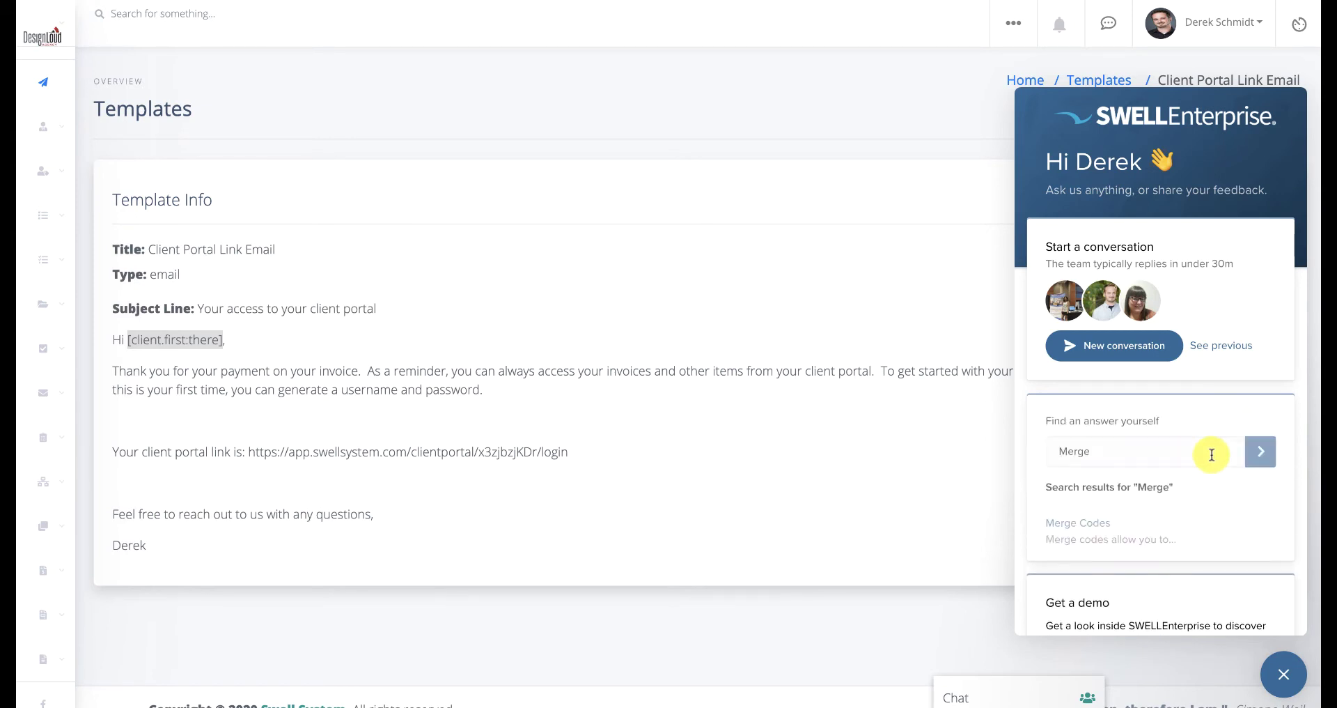
left_click(1099, 525)
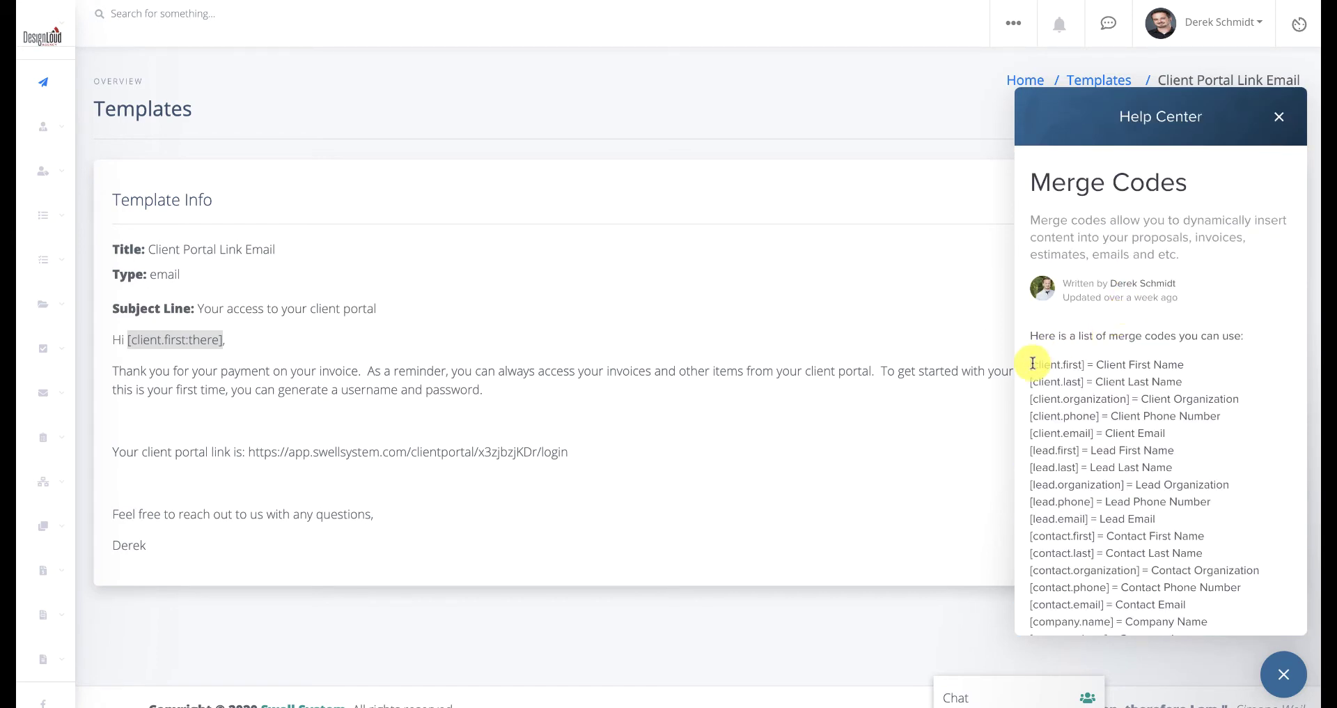
- Read through the list of available merge codes, including [client.first], and close the help messenger
scroll(1042, 379, "down", 1)
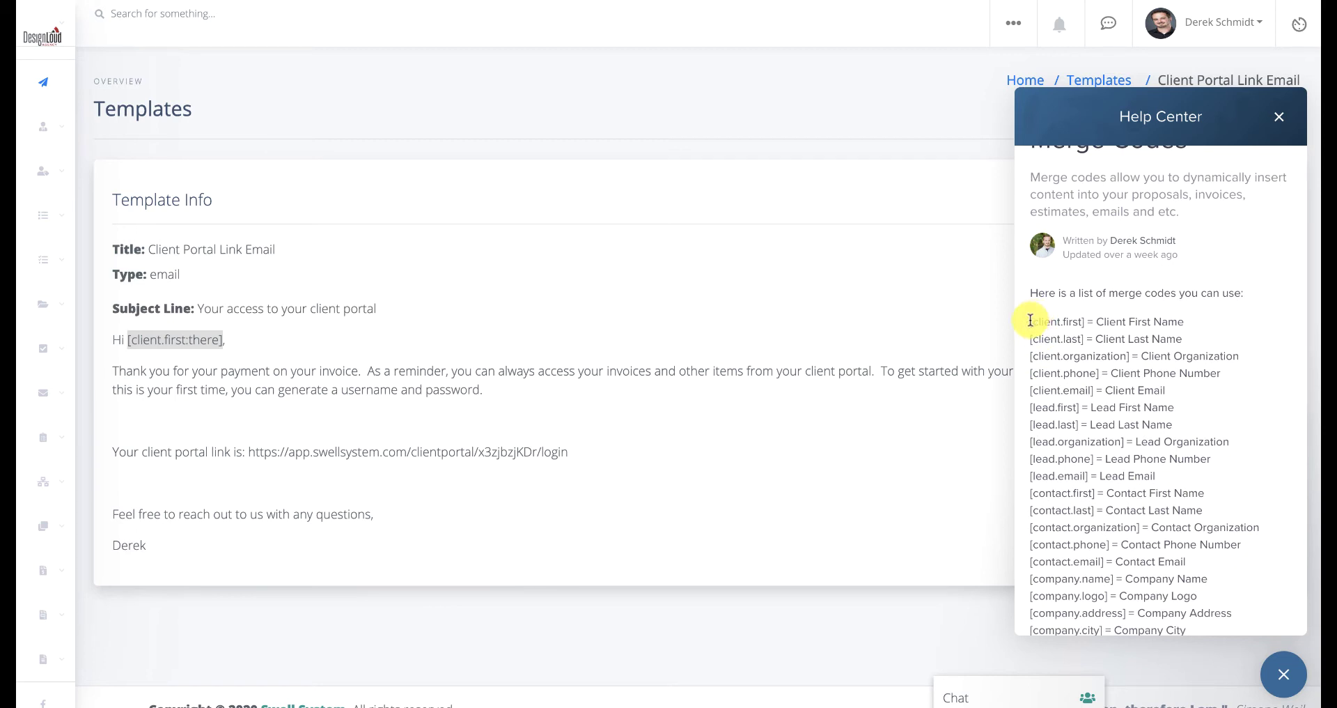
left_click_drag(1031, 320, 1083, 323)
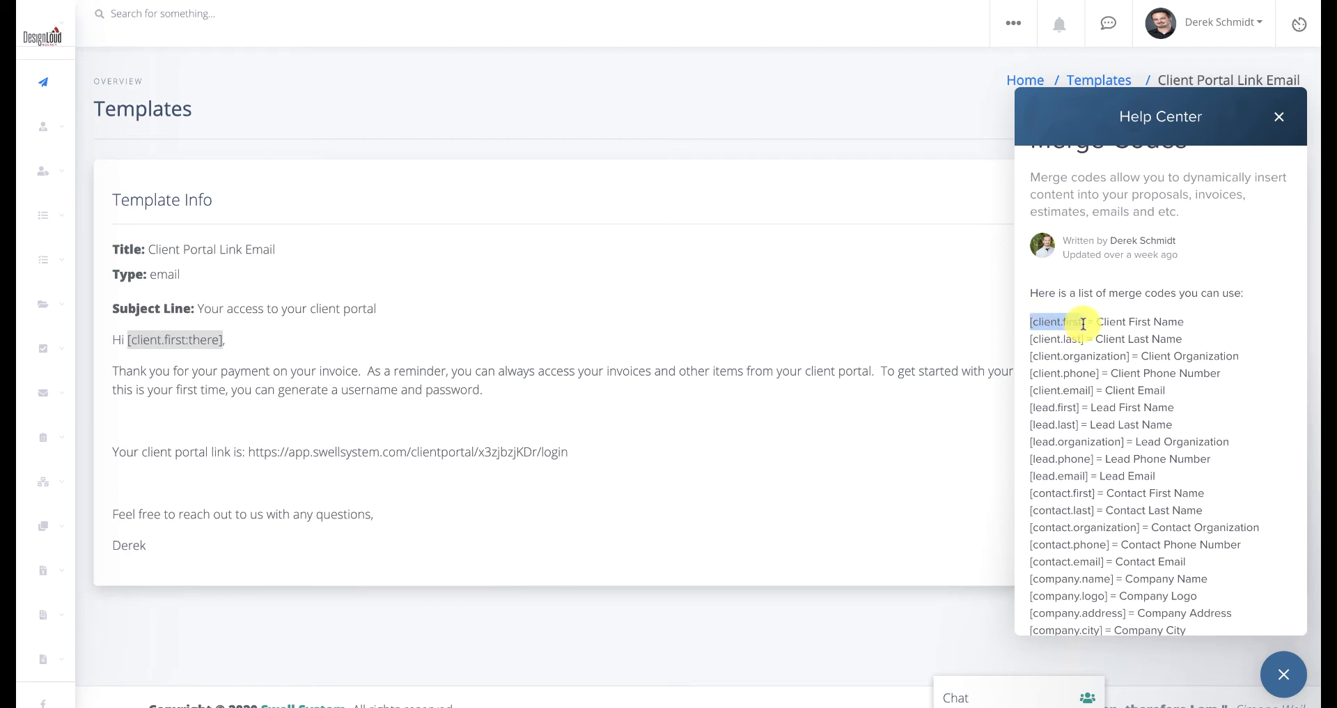
scroll(1095, 390, "down", 6)
scroll(1090, 396, "up", 6)
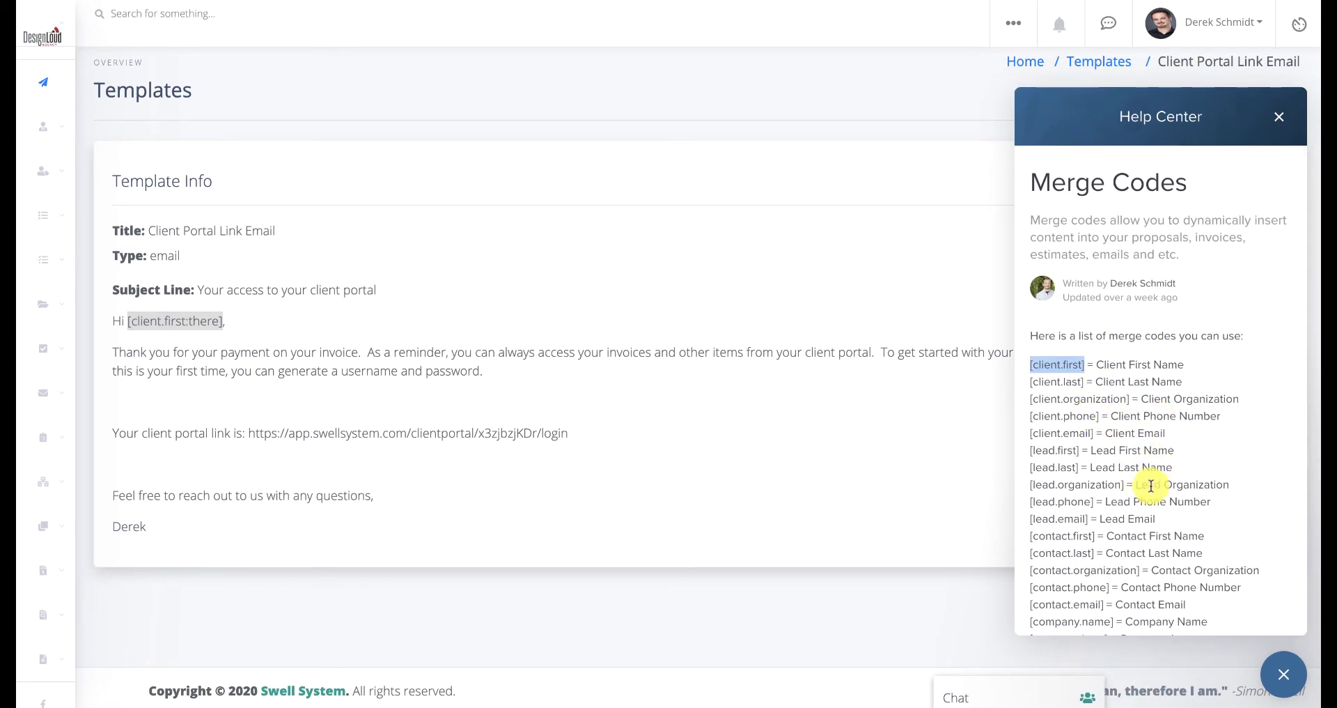
left_click(1281, 119)
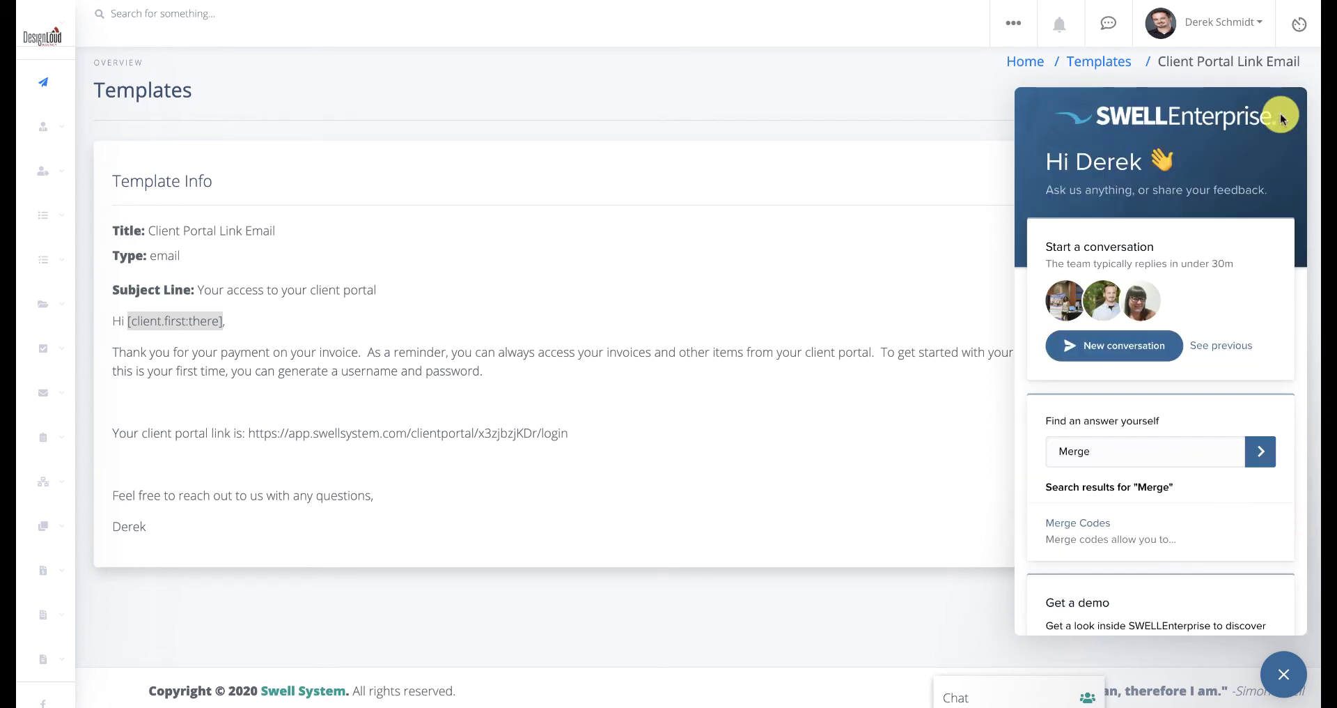
left_click(1281, 670)
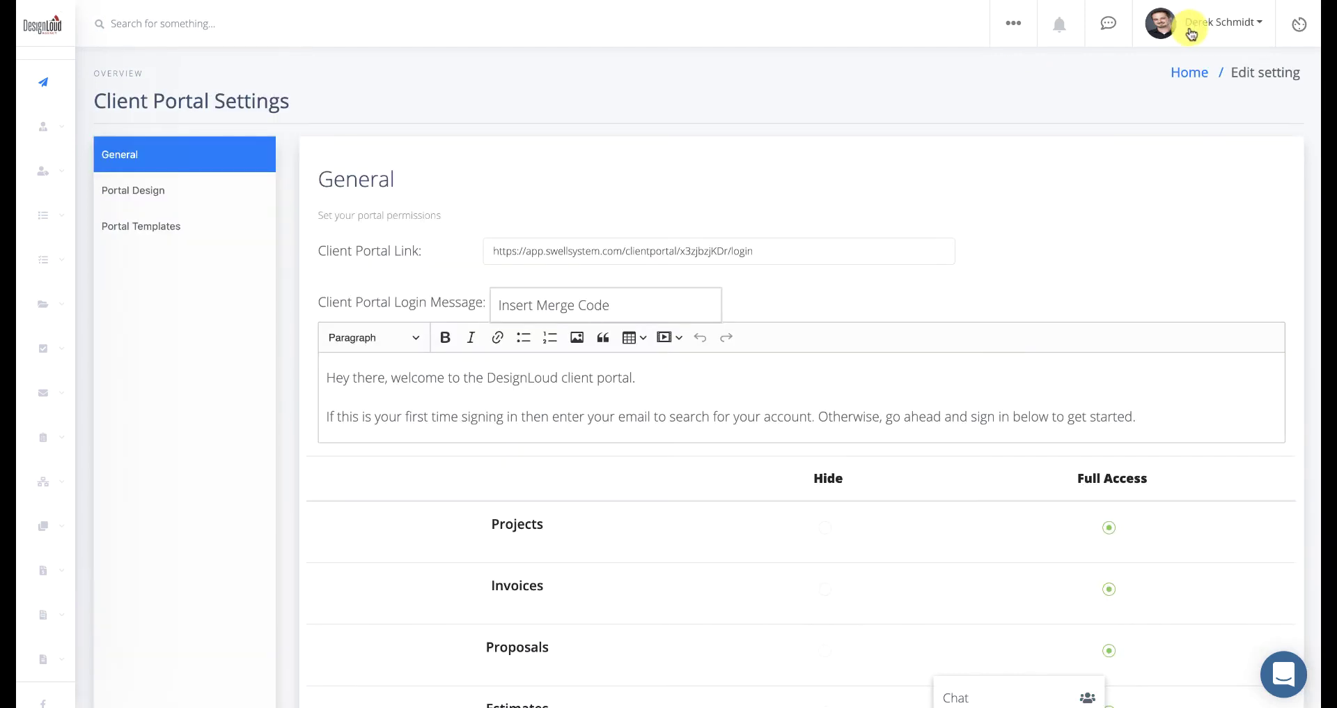
- Check where the account options lead to the Client Portal settings and locate the Client Portal Link there
left_click(1195, 26)
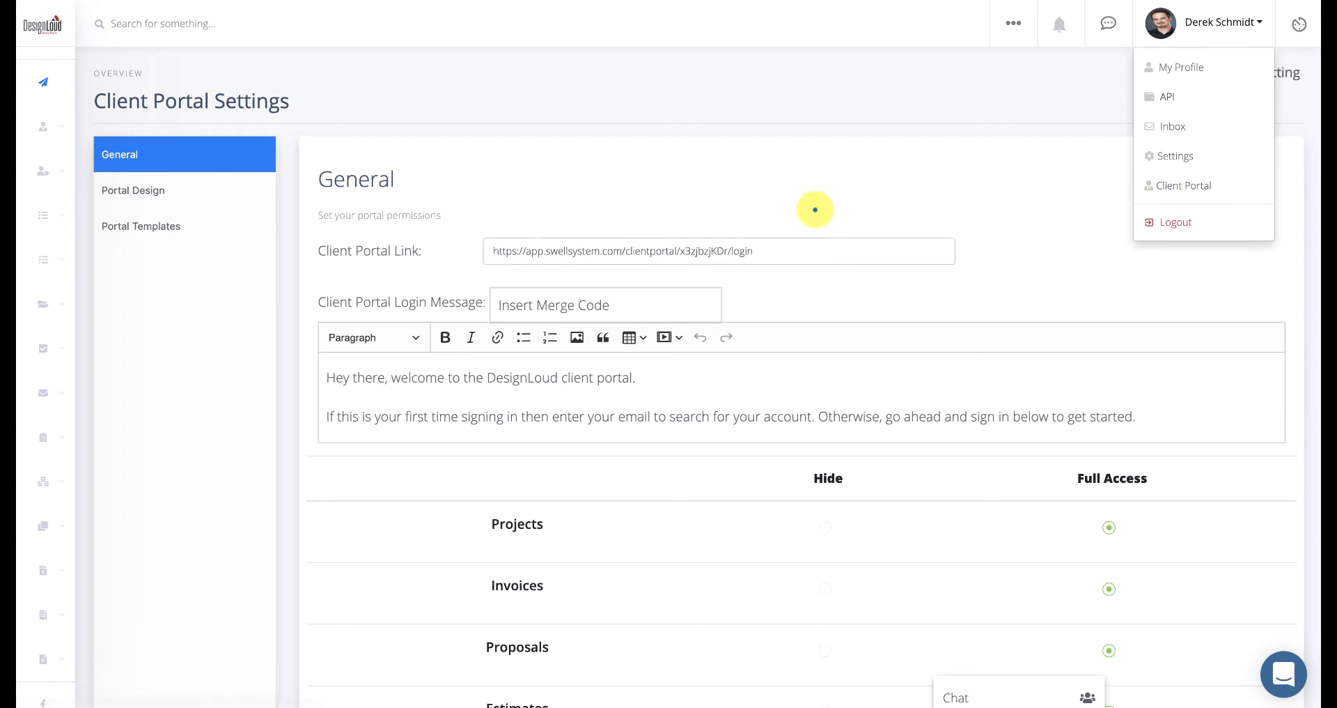
left_click(803, 199)
left_click(757, 249)
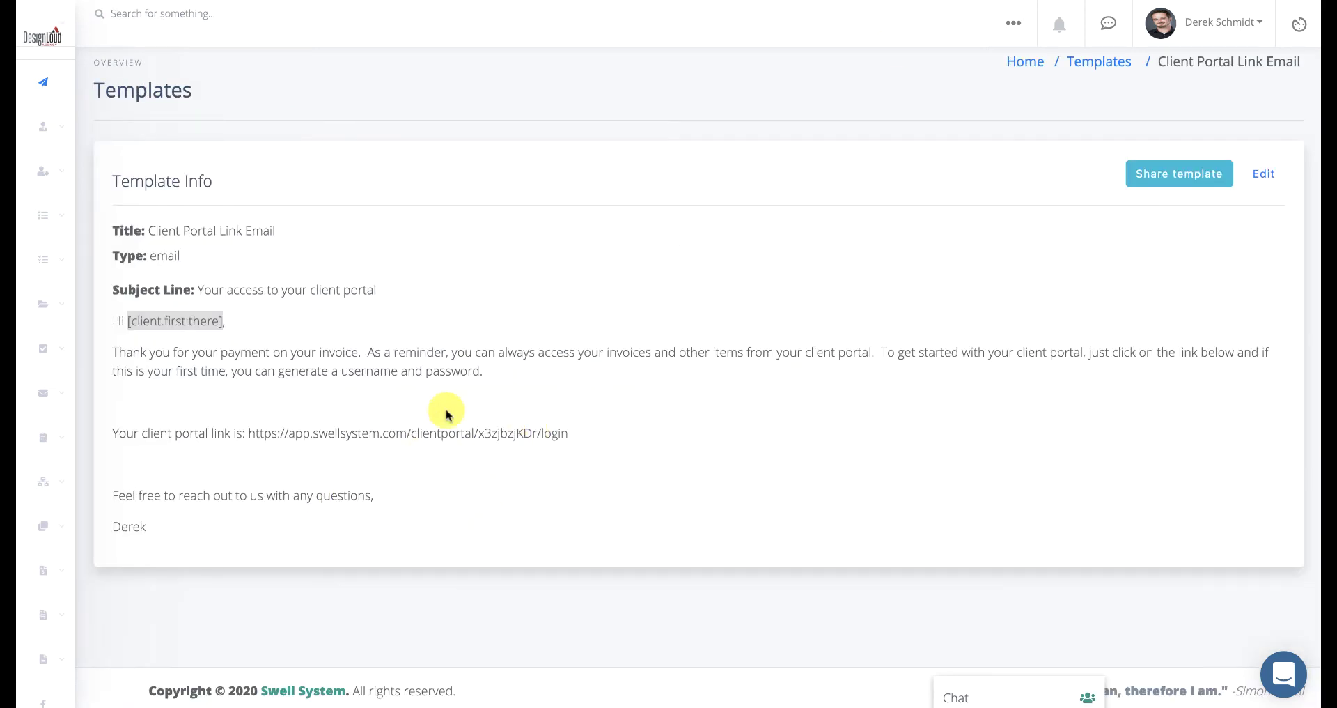
- Return to the templates list and start adding a template to view the available template types
left_click(1092, 65)
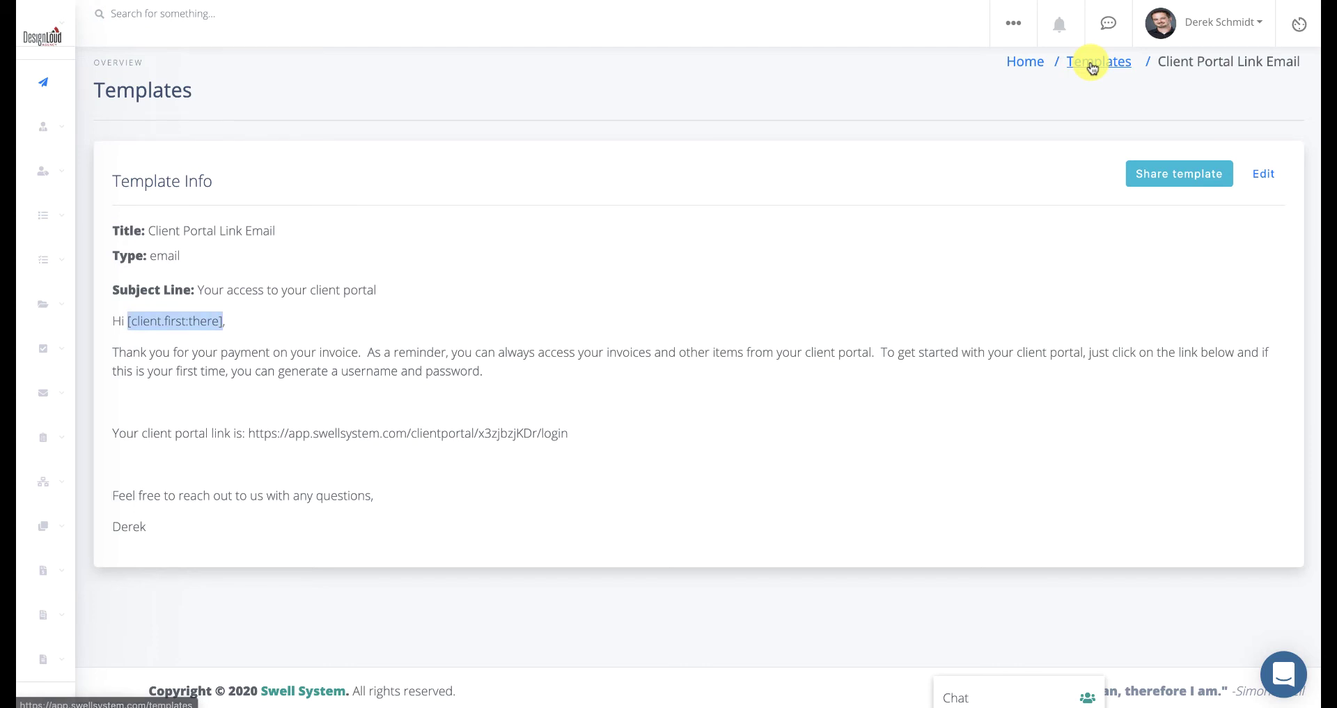
left_click(1092, 64)
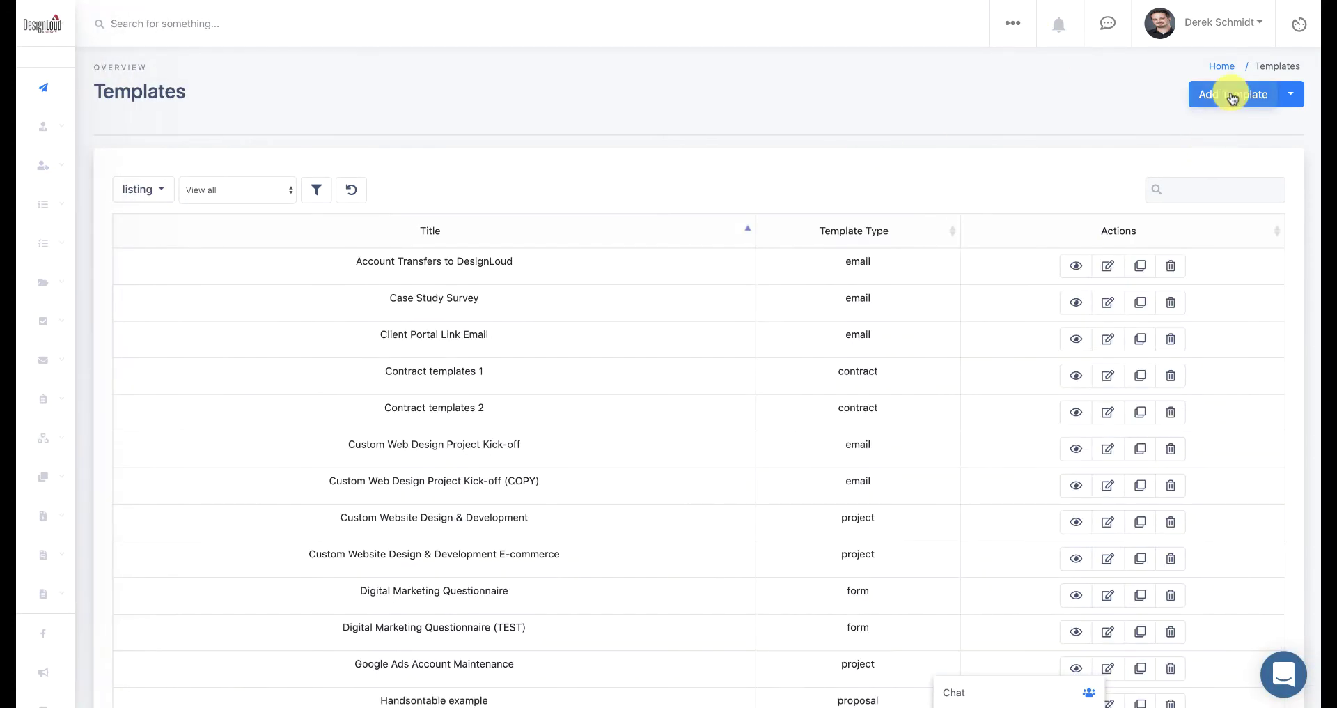
left_click(1202, 95)
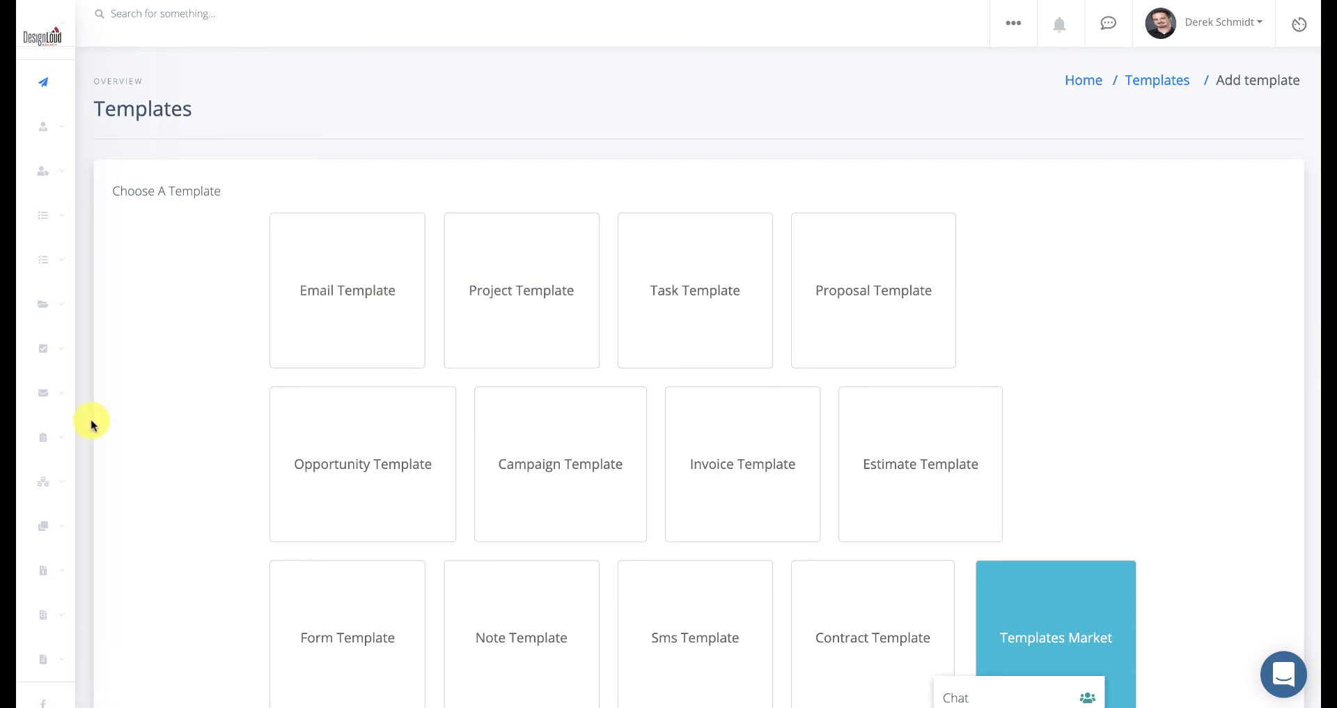
- Go to the list of automation workflows
mouse_move(72, 491)
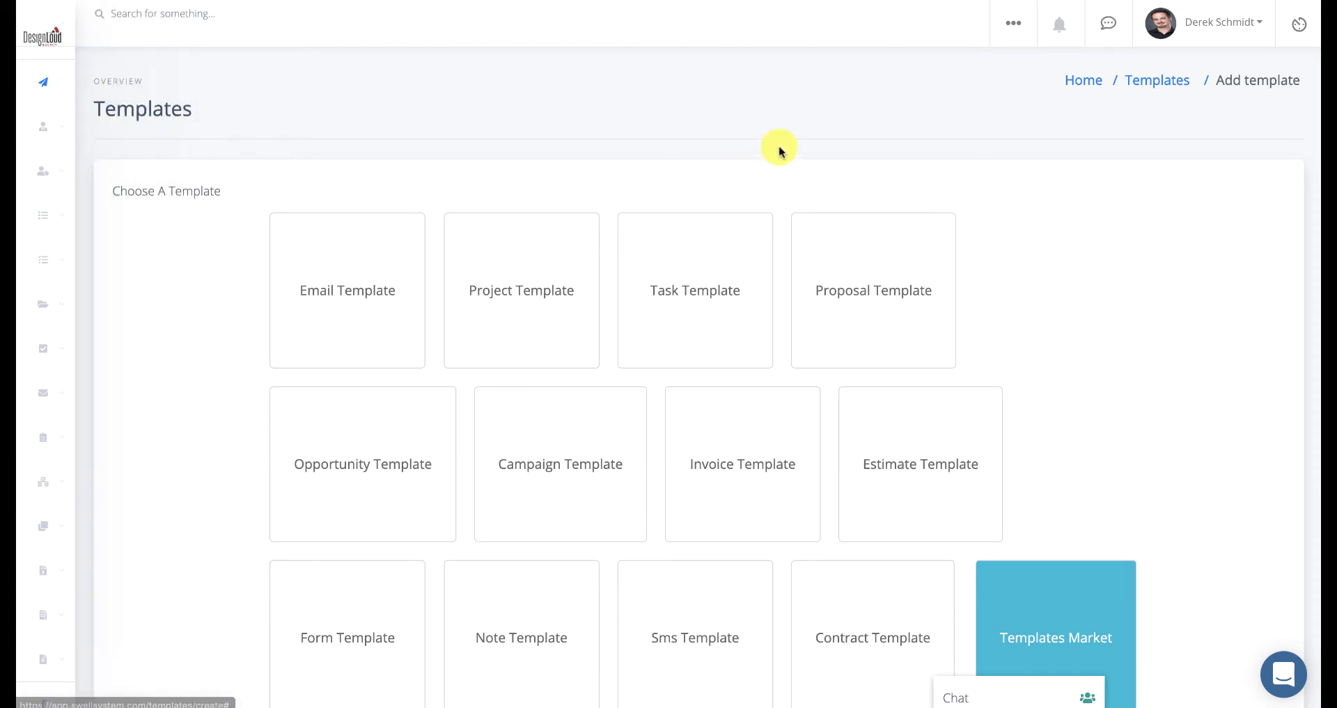
left_click(1013, 23)
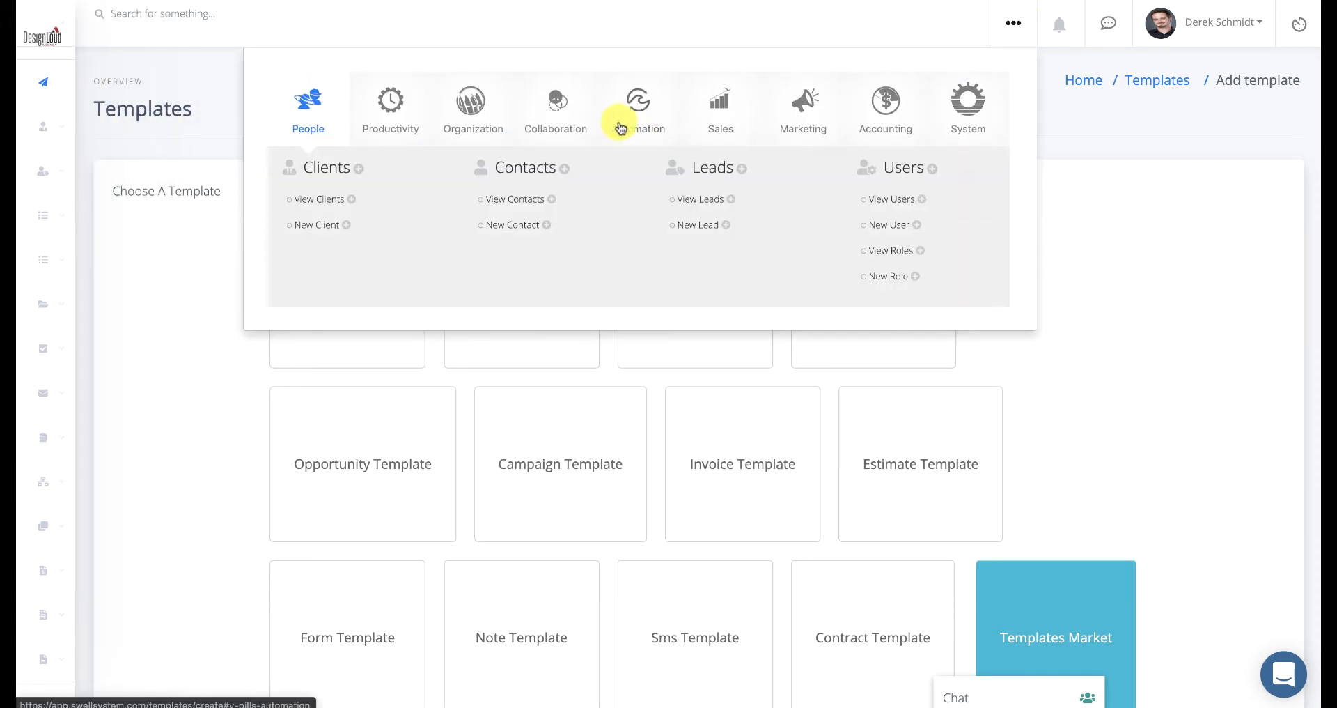
left_click(618, 127)
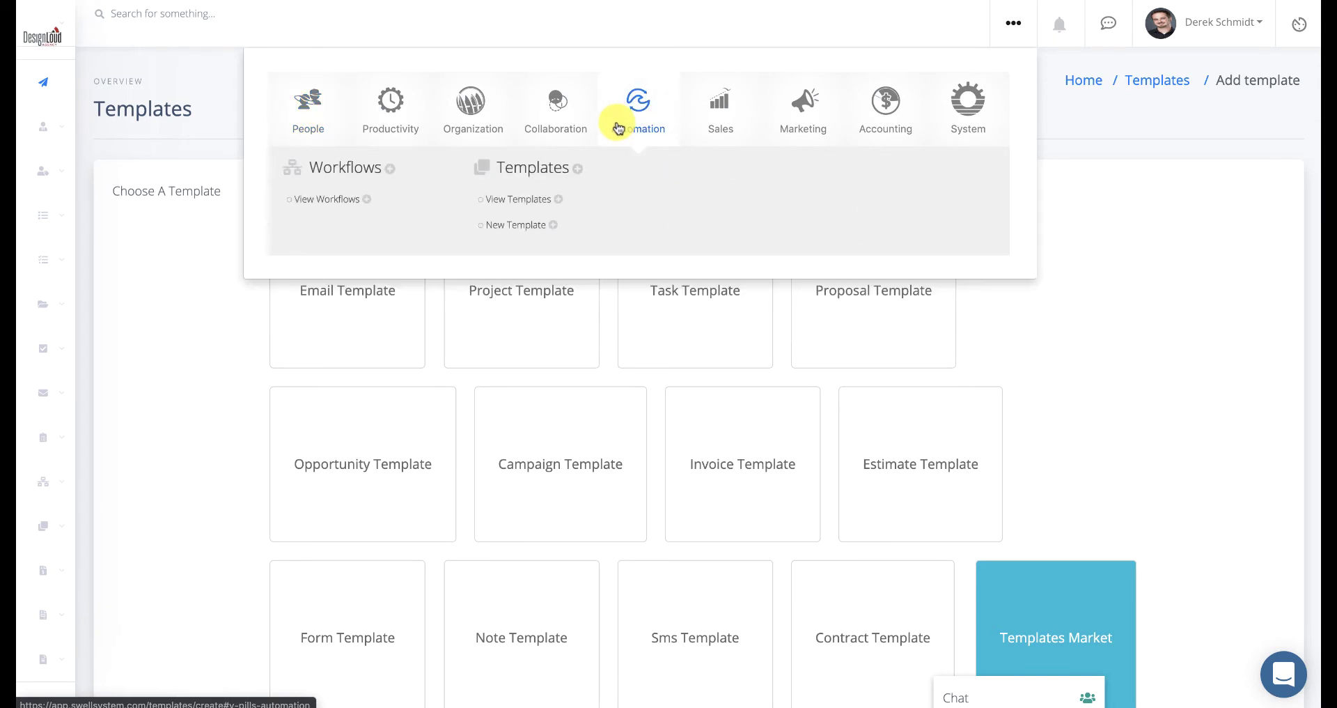
left_click(314, 200)
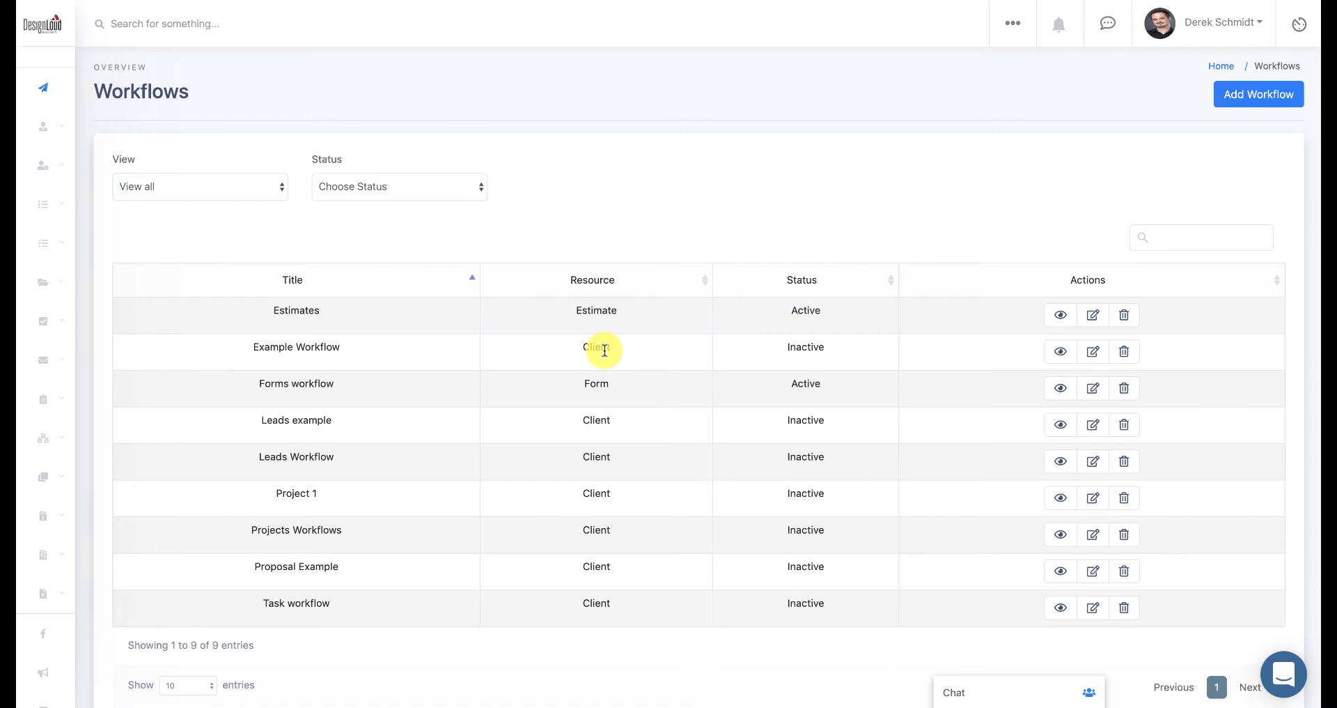
- Create a workflow titled "Invoices Workflow" for the Invoices module with the description left empty
left_click(1257, 97)
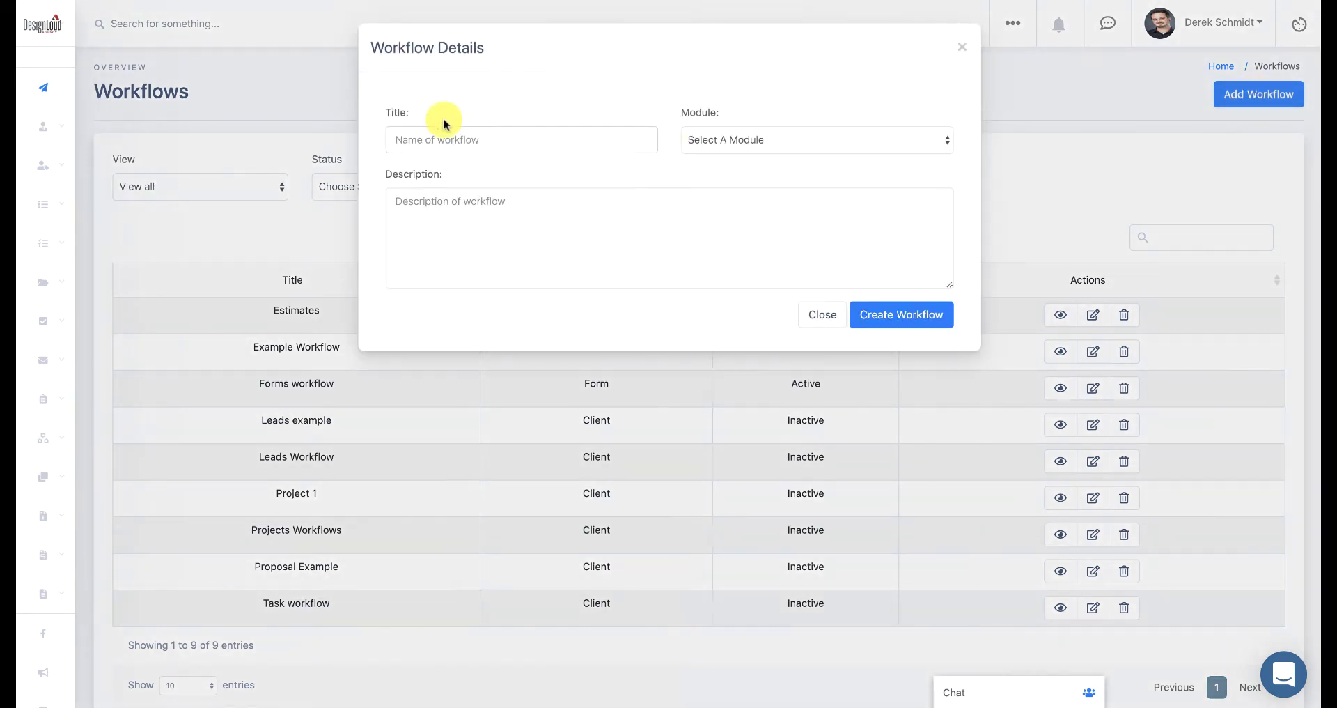
left_click(449, 142)
type("Invoic")
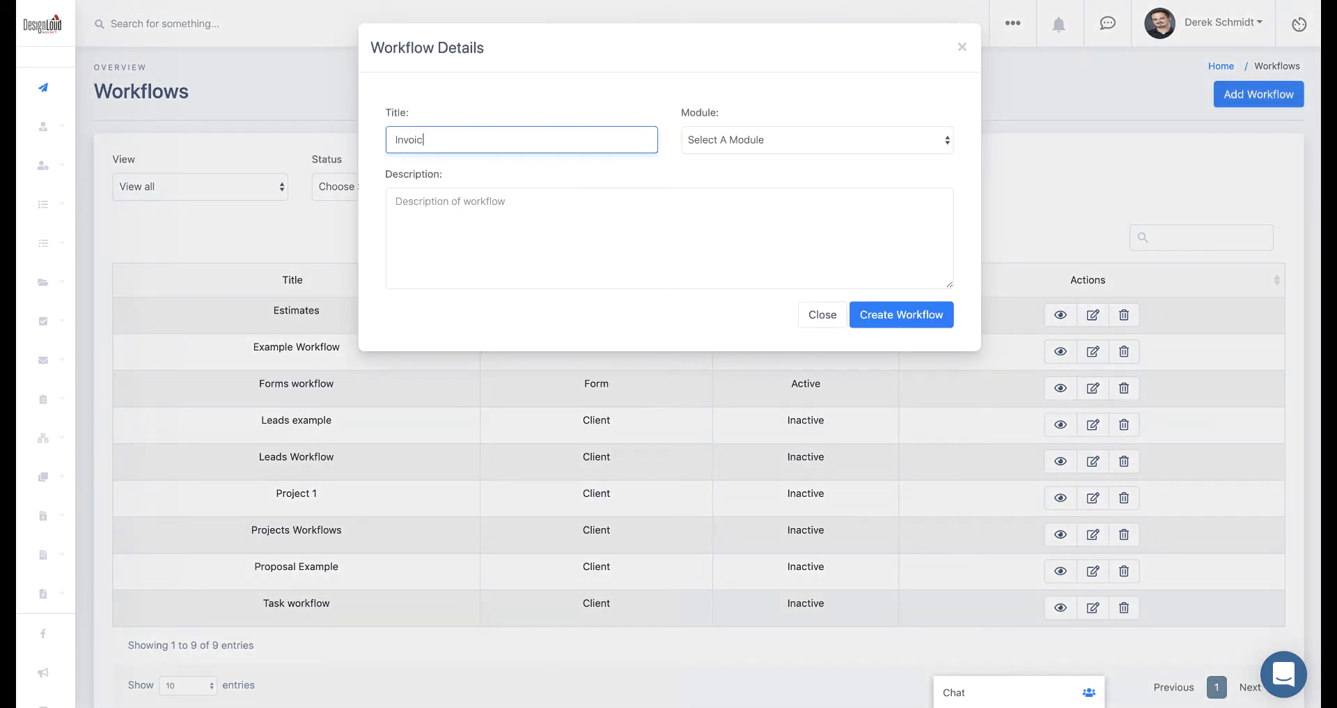
type("es Workflow")
left_click(723, 137)
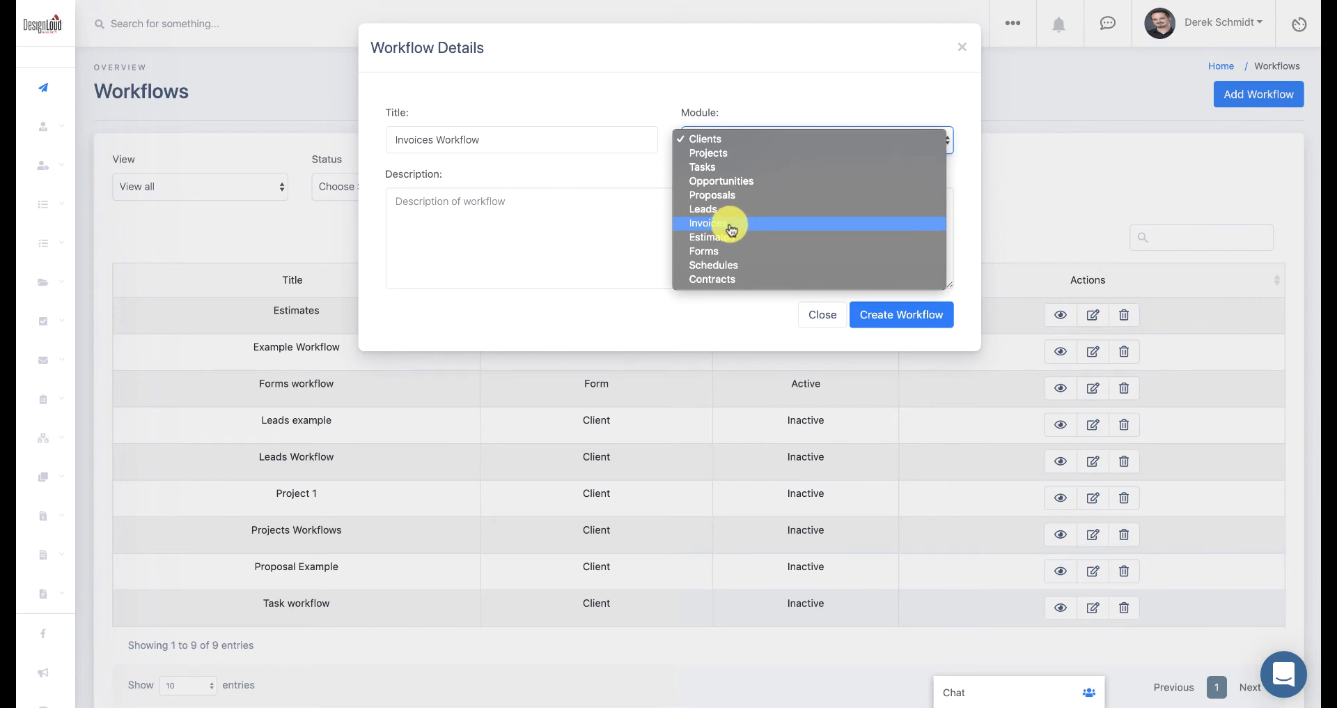
left_click(745, 227)
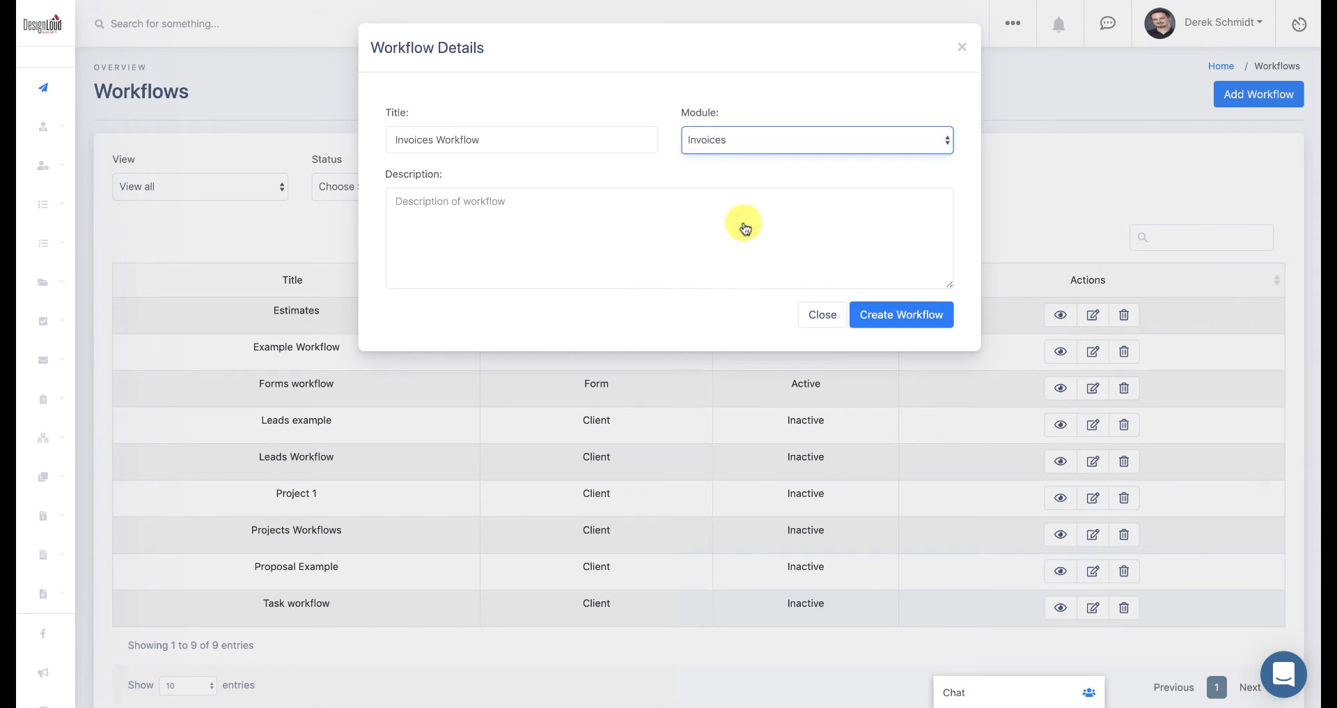
left_click(817, 241)
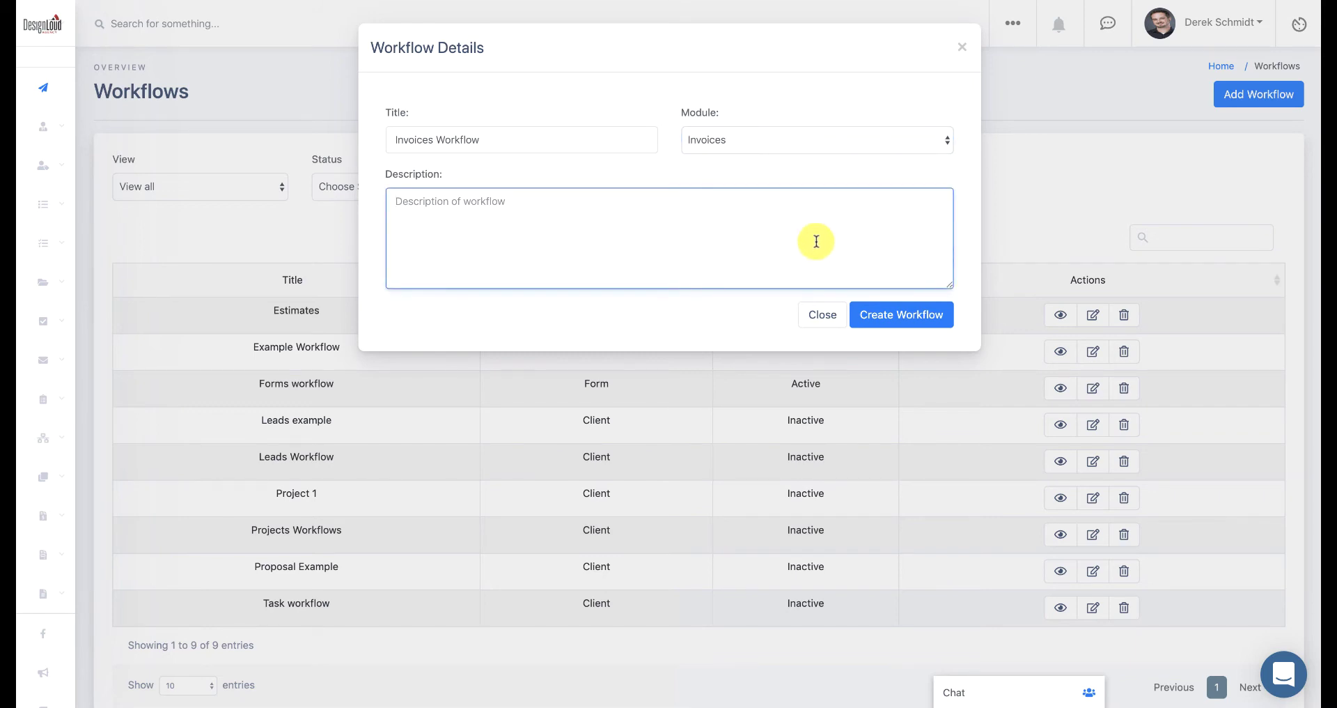
left_click(918, 316)
left_click(918, 315)
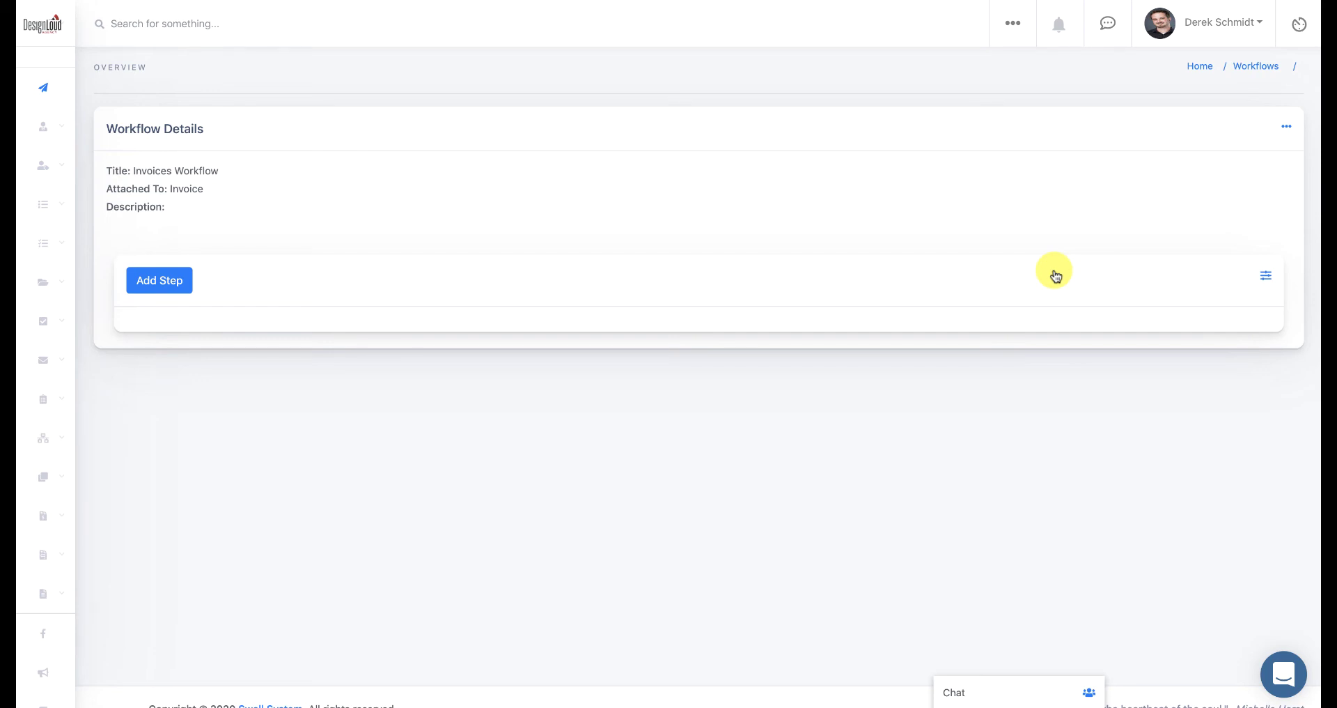
- Start a new step in the Invoices Workflow titled "Send client portal link when invoice is paid"
left_click(157, 288)
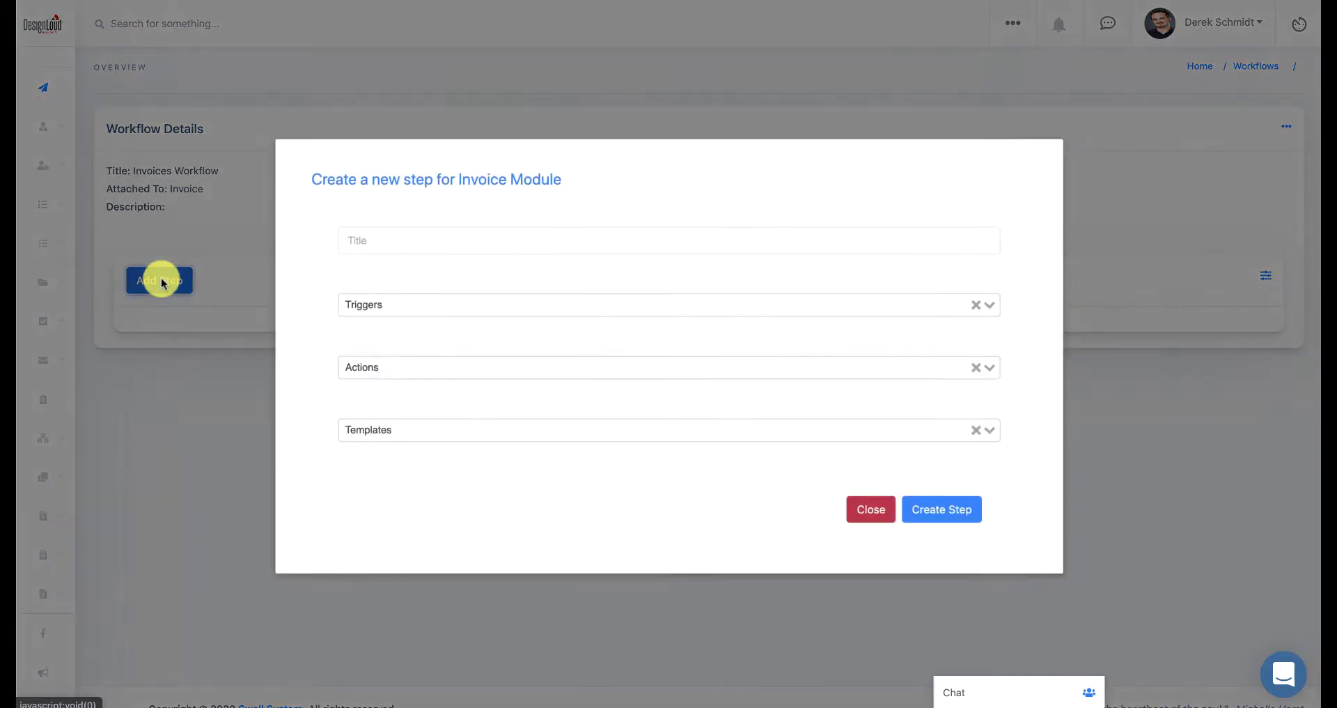
left_click(427, 243)
type("Send client p")
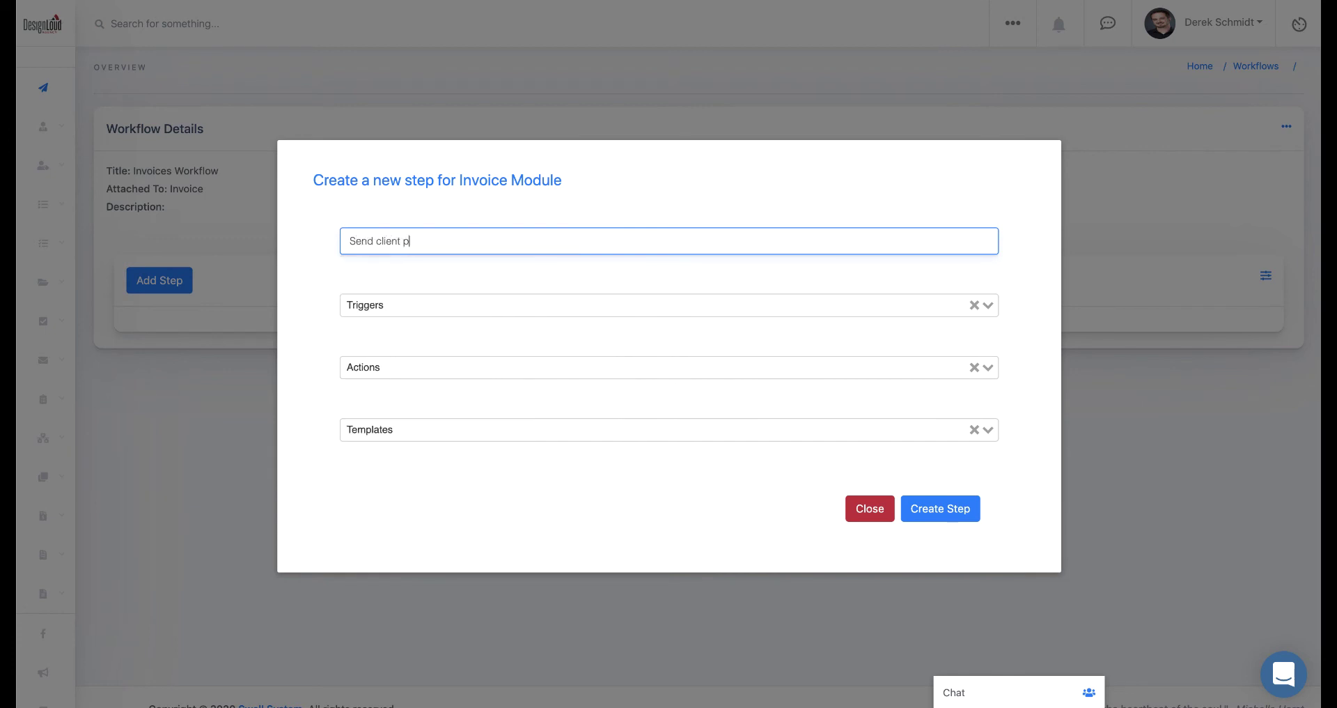
type("ortal link when invoice is paid")
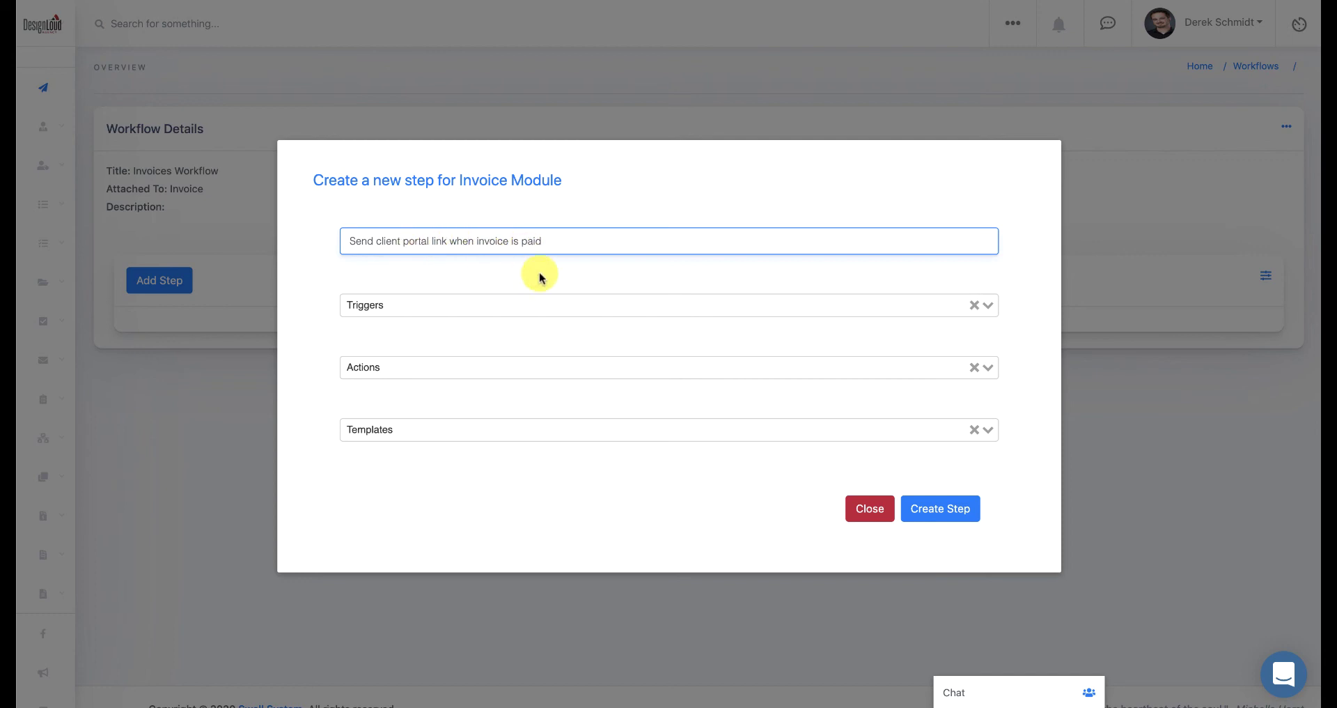
double_click(472, 179)
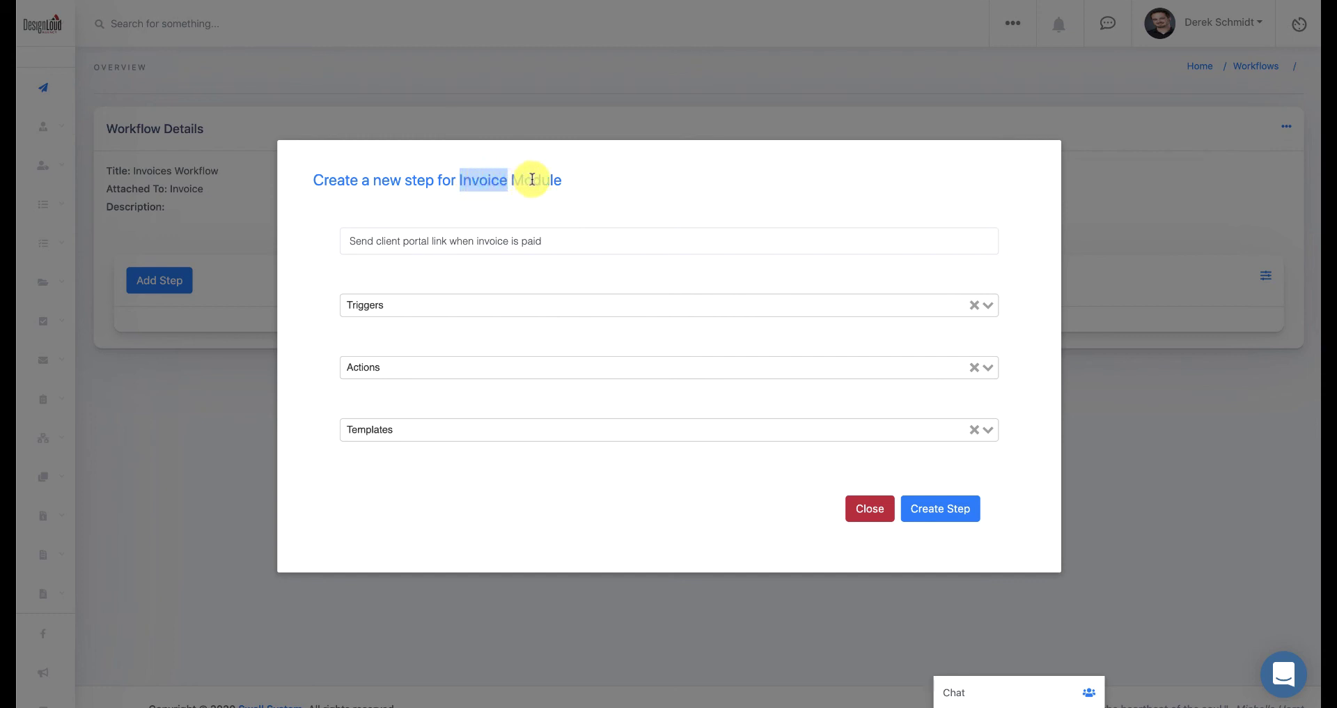
- Set the new step's trigger to Paid and its action to Send Email to Client
left_click(393, 305)
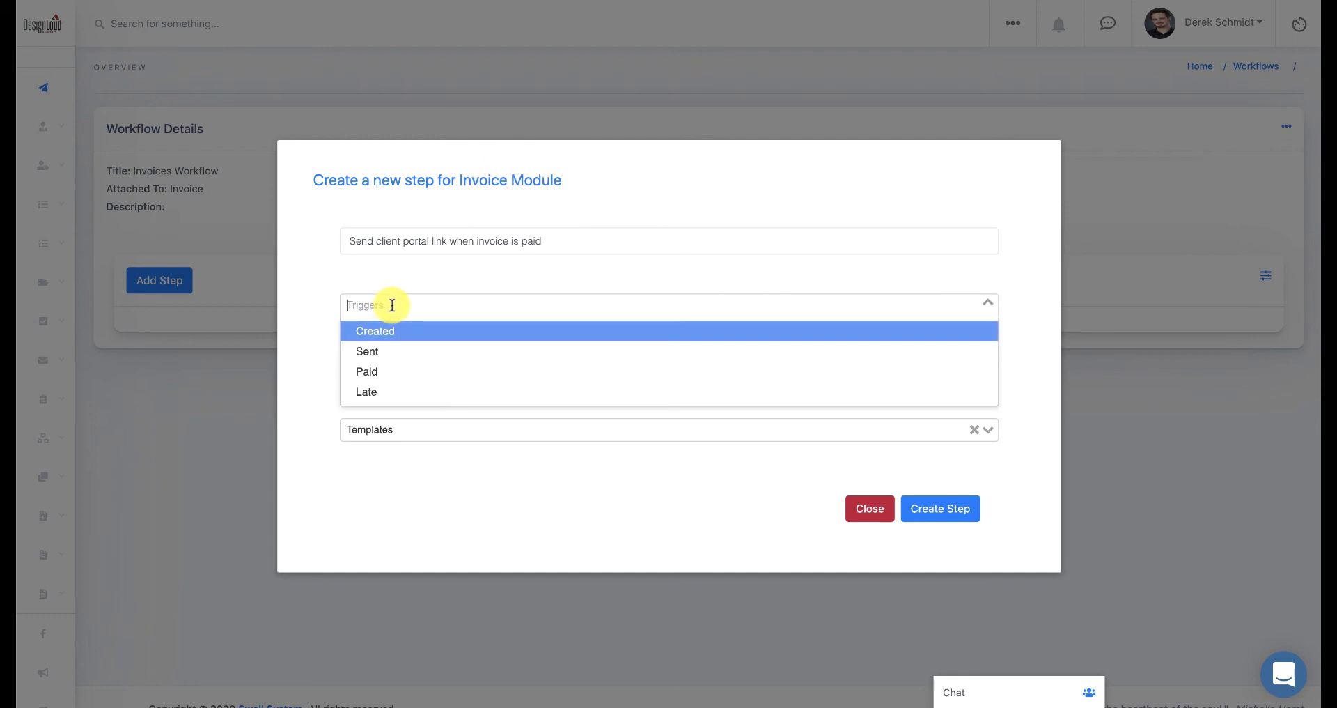
left_click(318, 379)
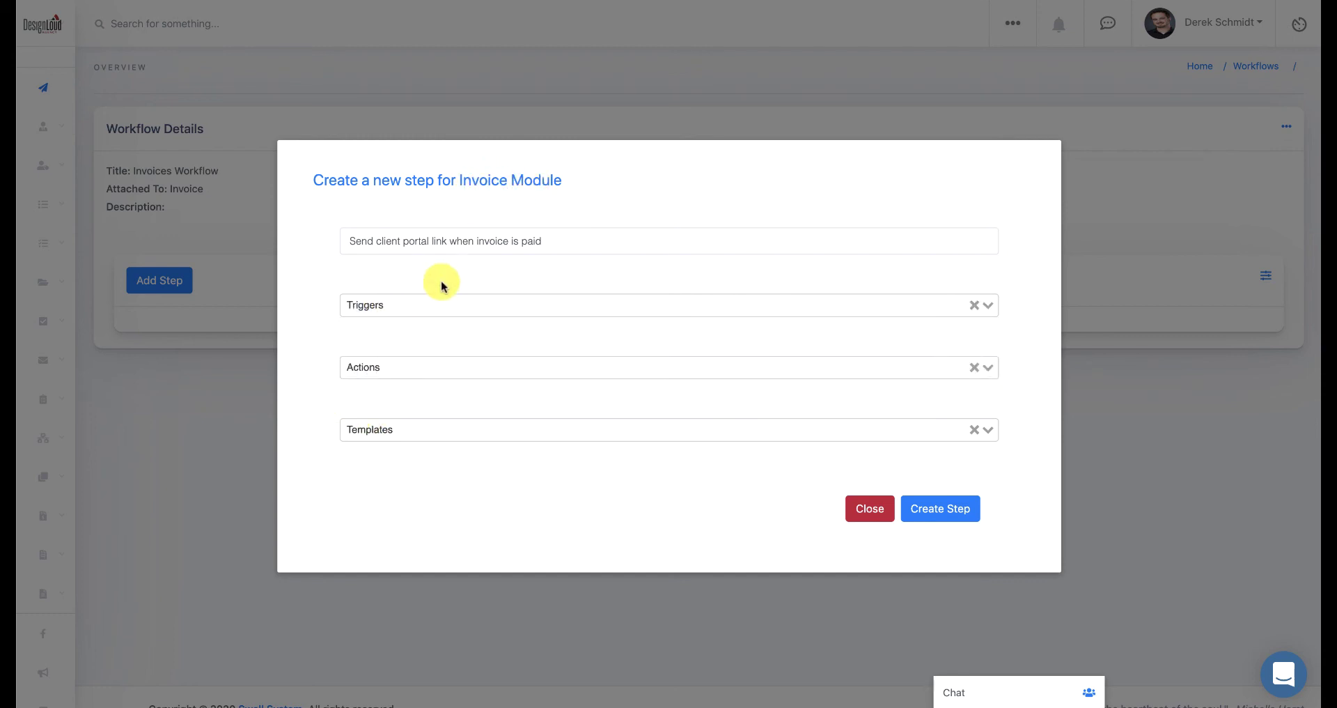
left_click(422, 308)
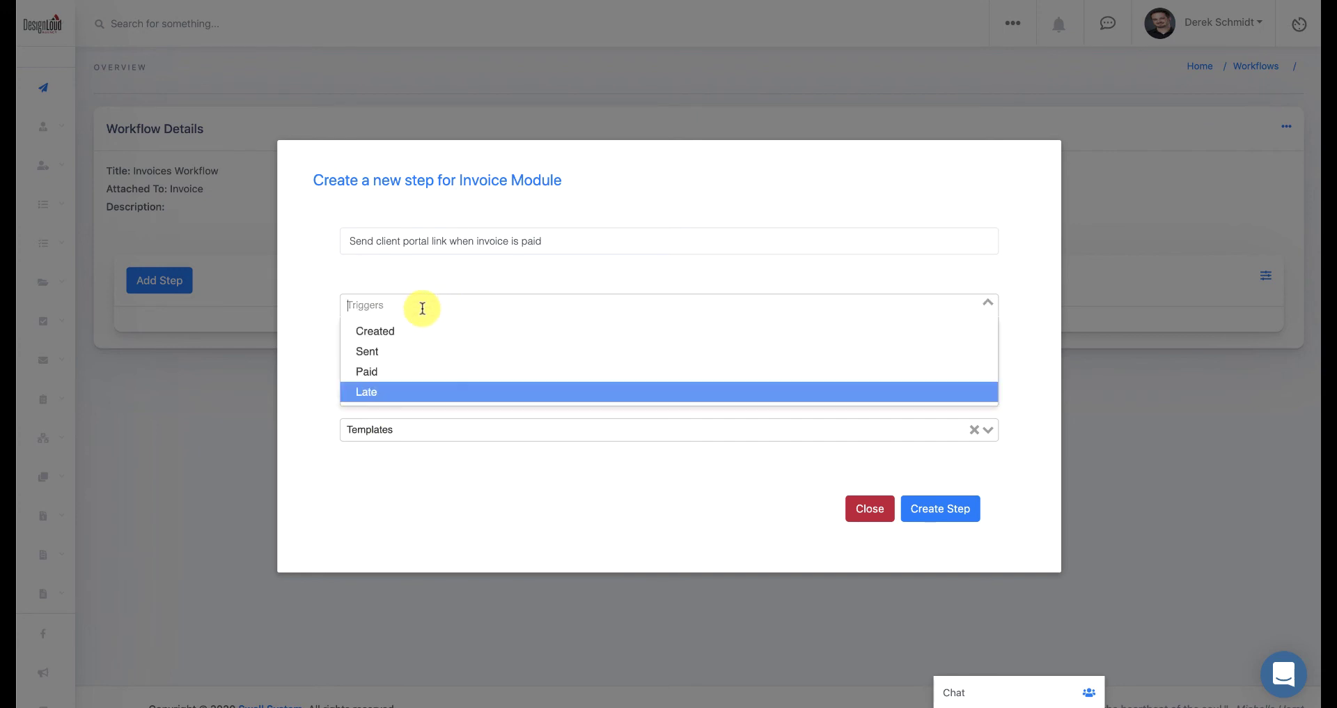
left_click(388, 370)
left_click(419, 367)
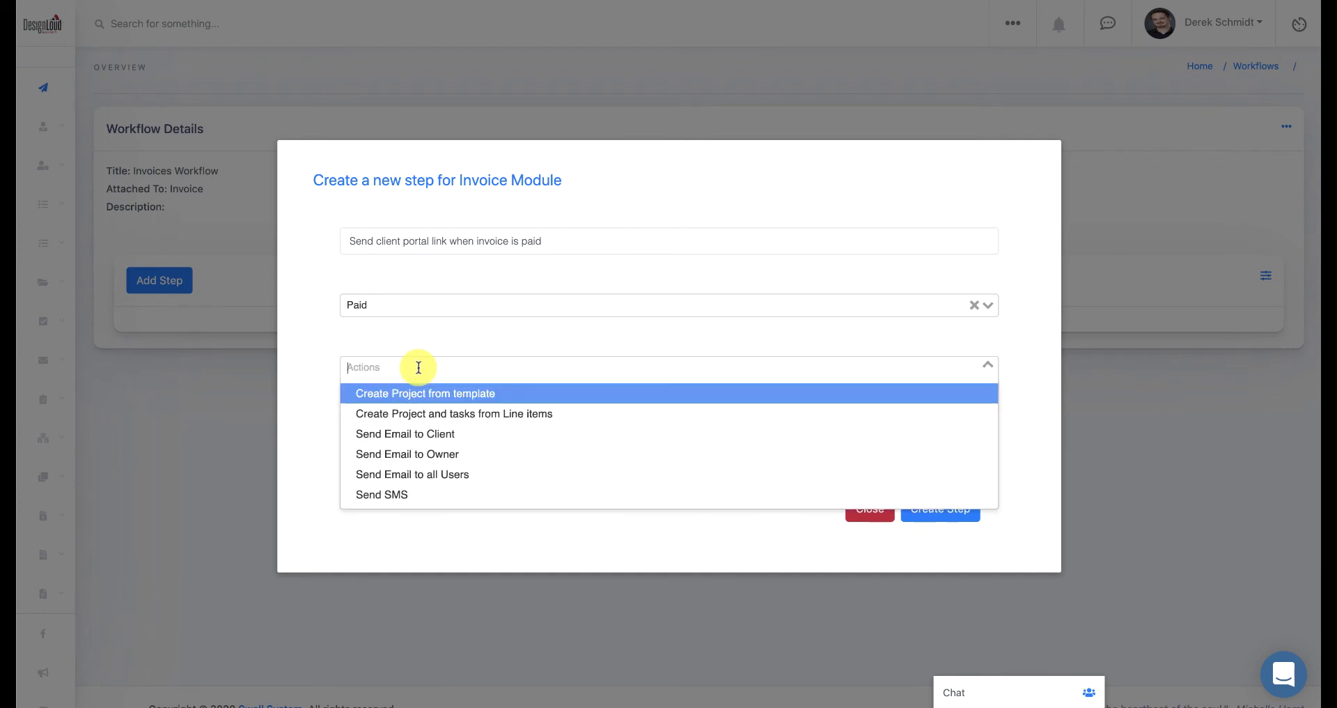
left_click(469, 433)
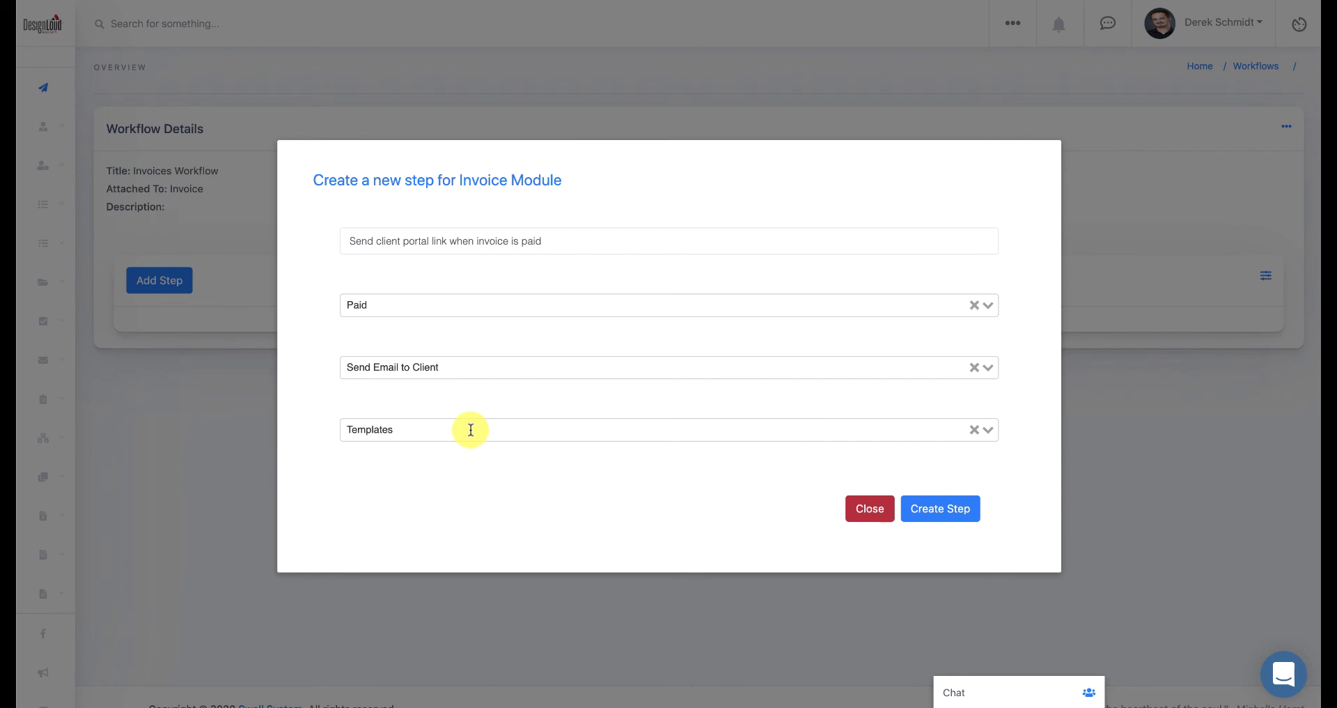
- Find the Client Portal Link Email template with "portal", assign it to the step, and create the step
left_click(470, 430)
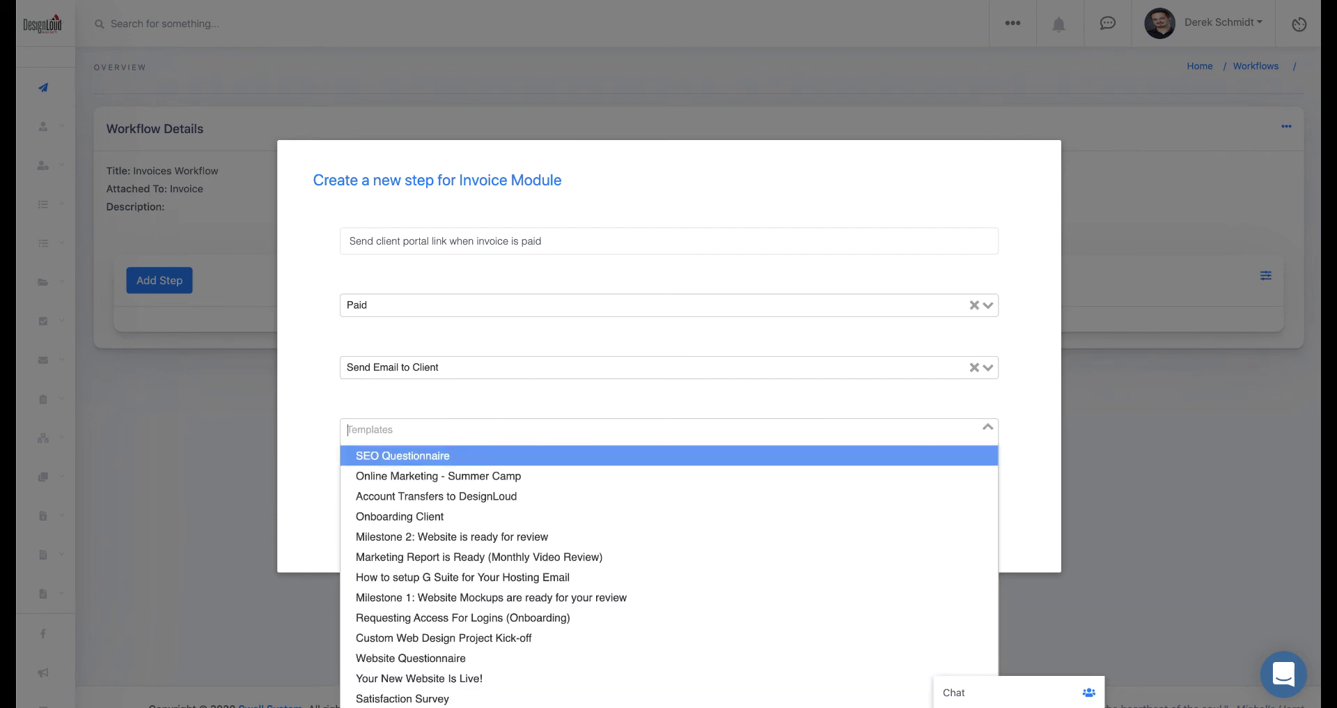
type("portal")
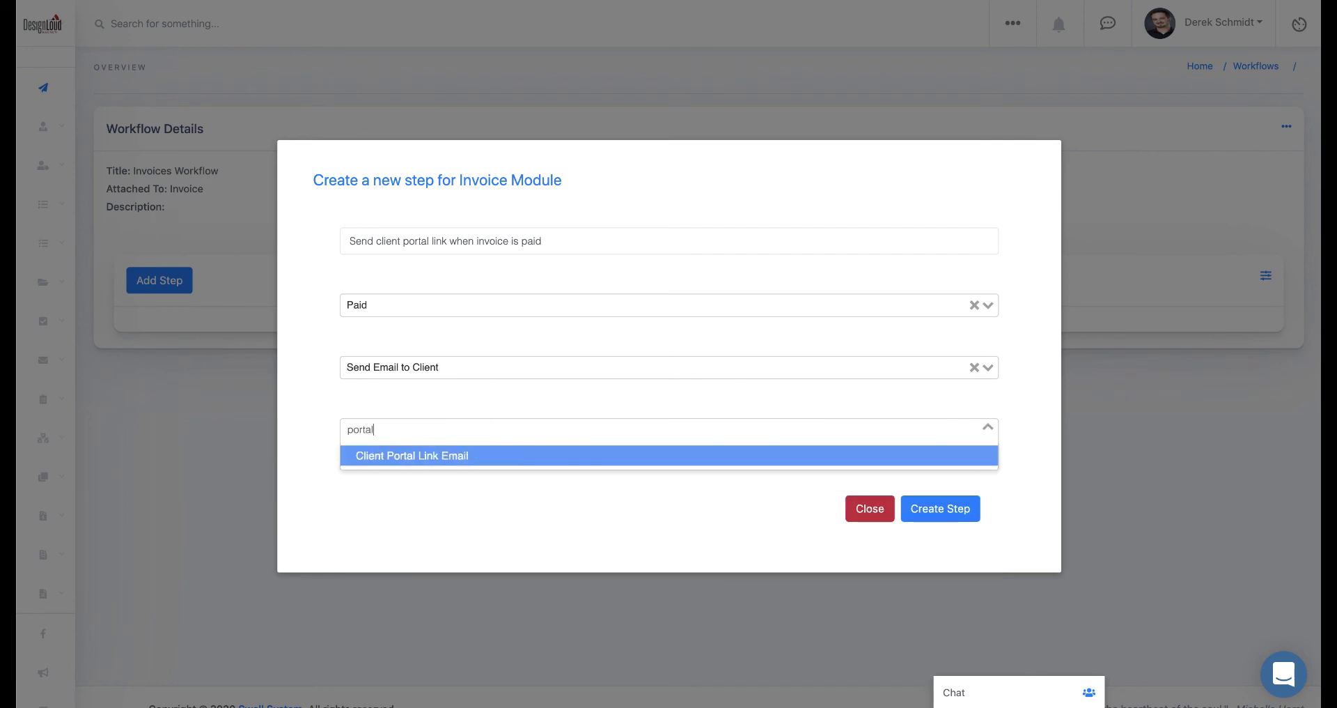
left_click(532, 463)
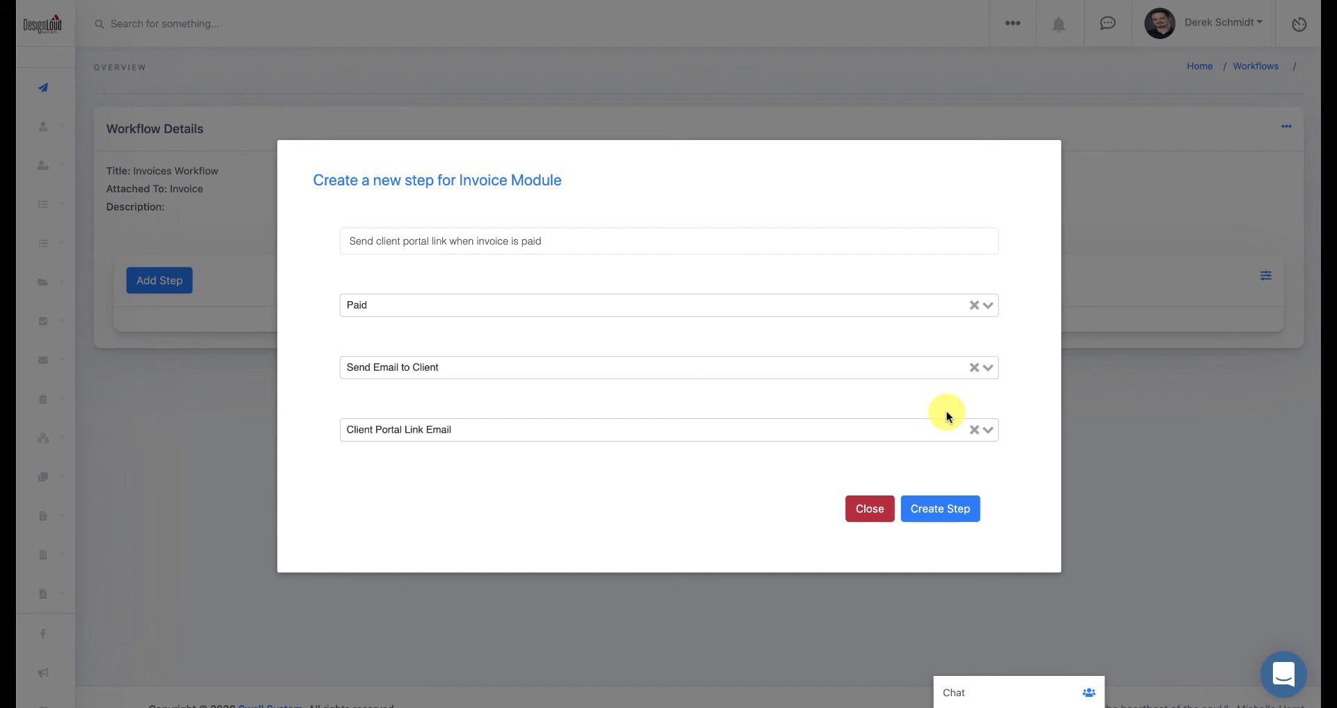
left_click(948, 507)
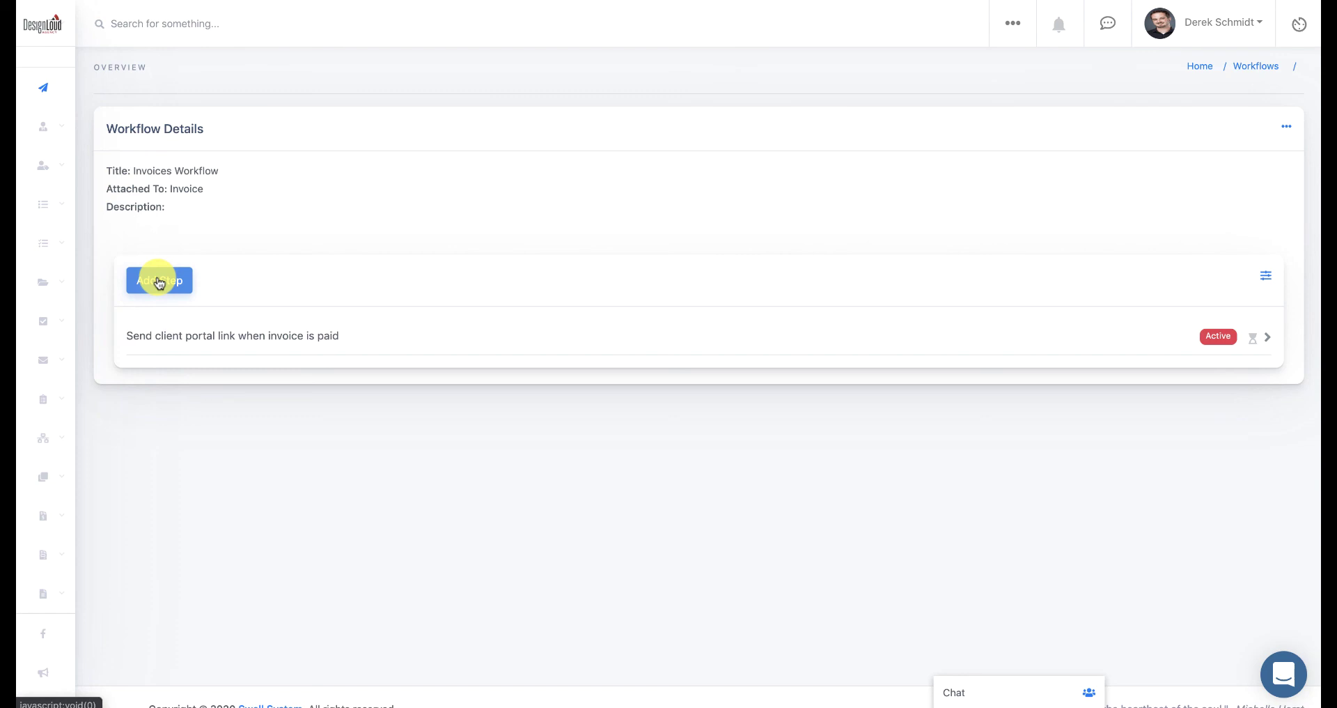
- Start a second step in the Invoices Workflow titled "Create project from line items"
left_click(159, 281)
left_click(478, 241)
type("Create pro")
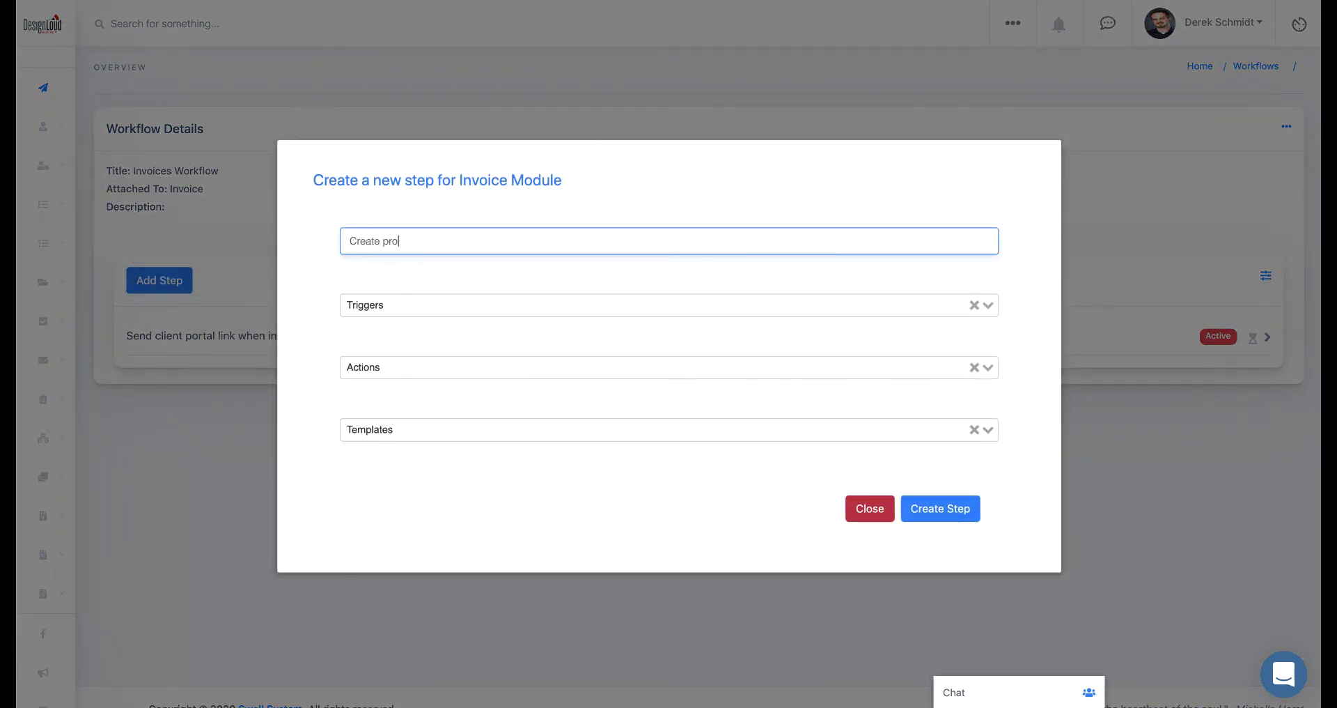
type("ject from line items")
- Set the trigger to Paid and the action to Create Project and tasks from Line items without a template, and create the step
left_click(454, 299)
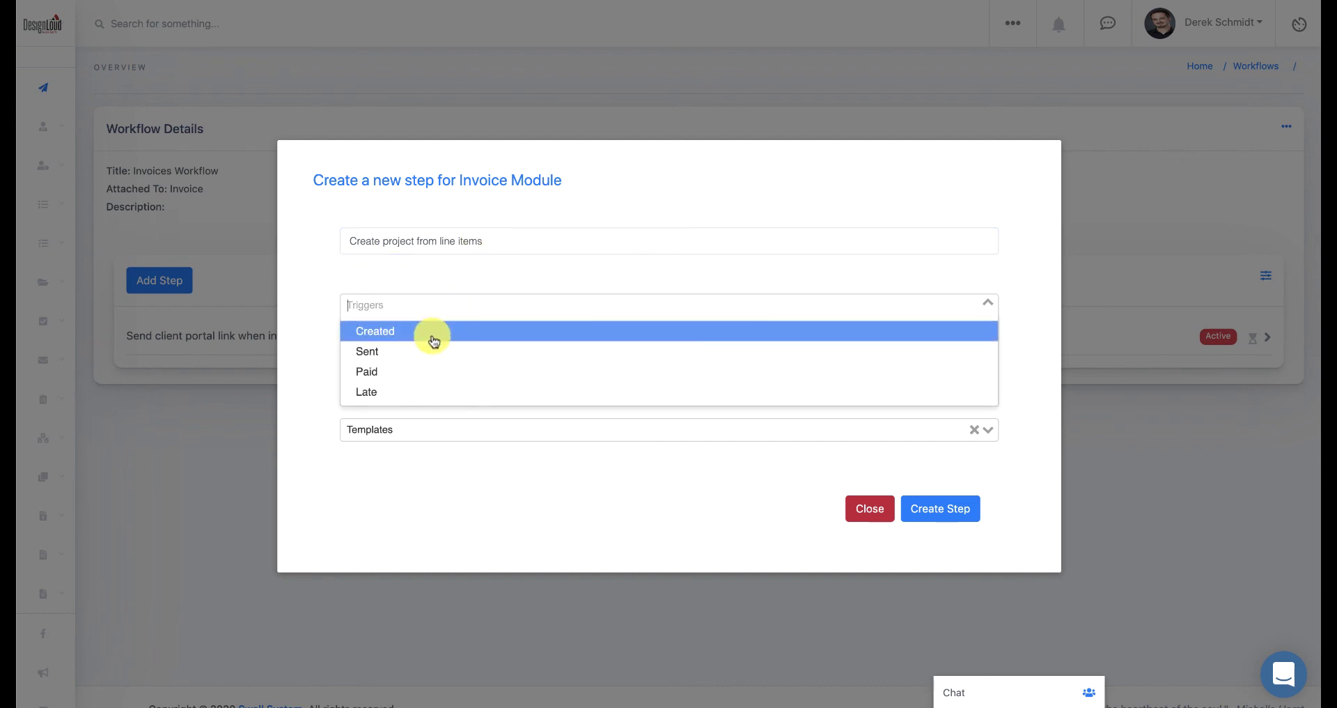
left_click(421, 372)
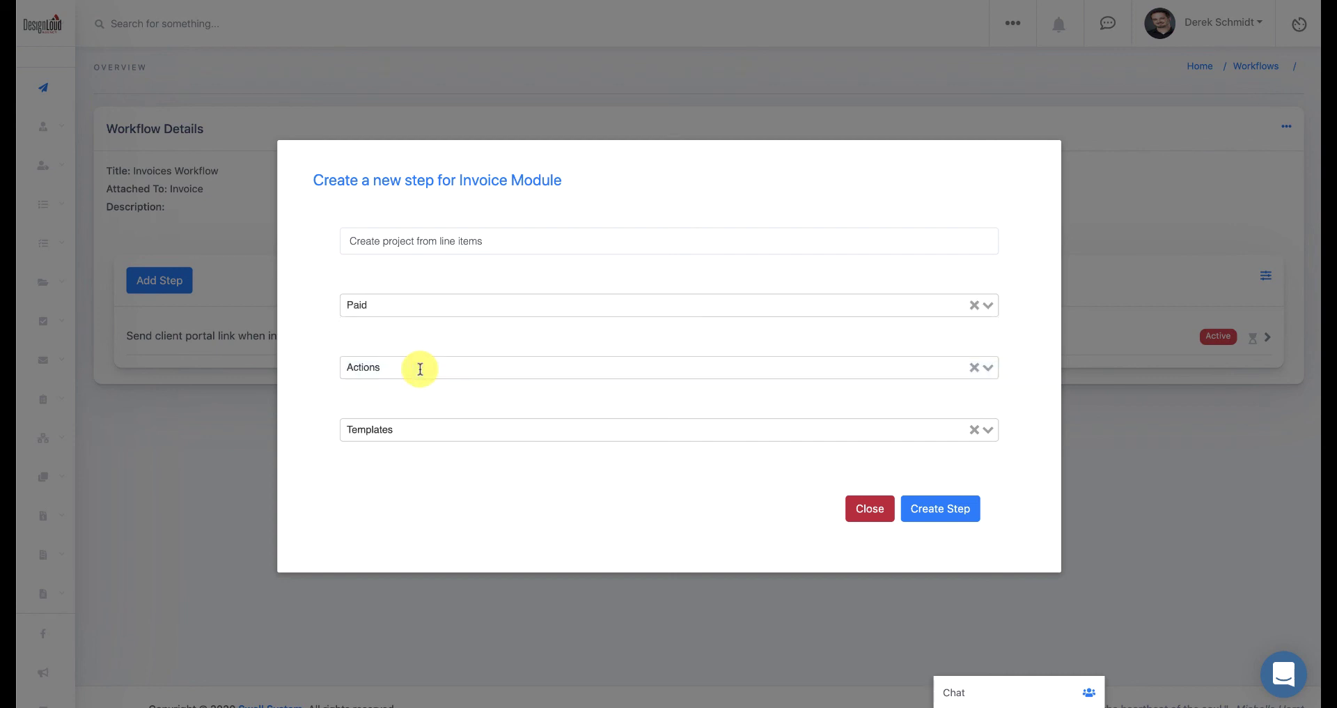
left_click(411, 367)
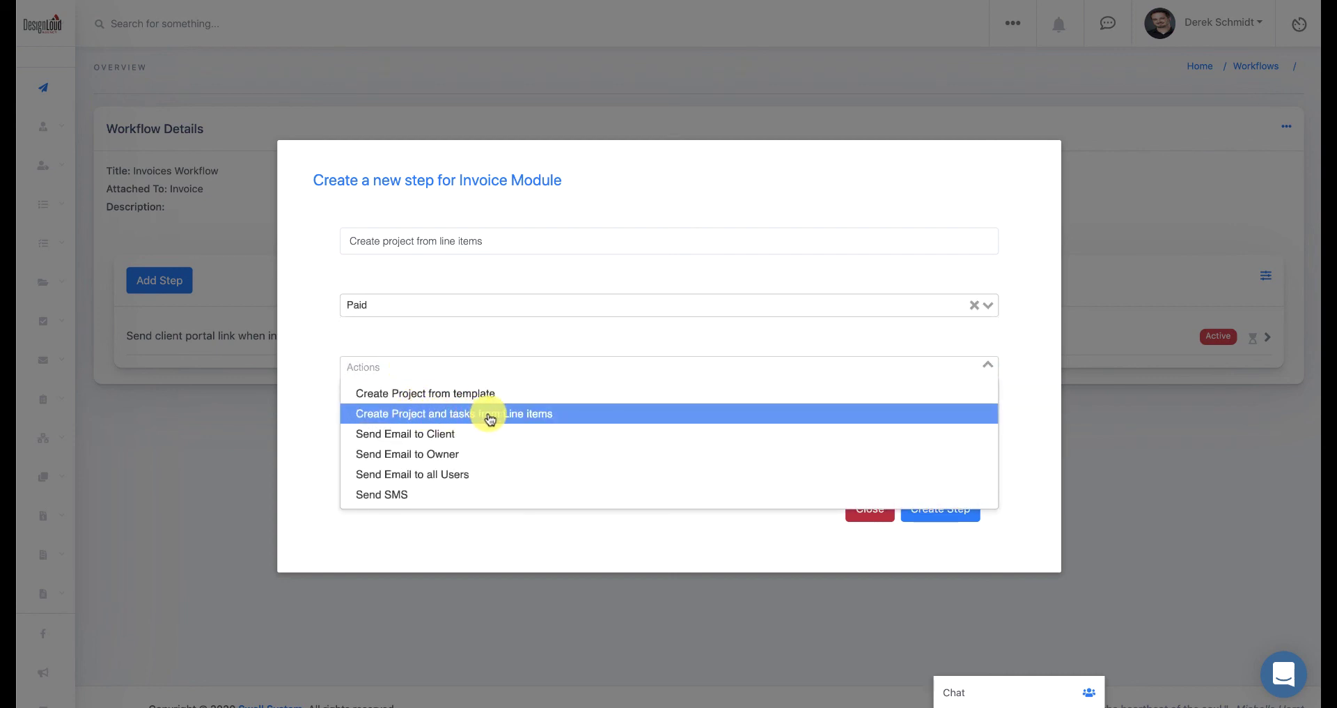
left_click(530, 415)
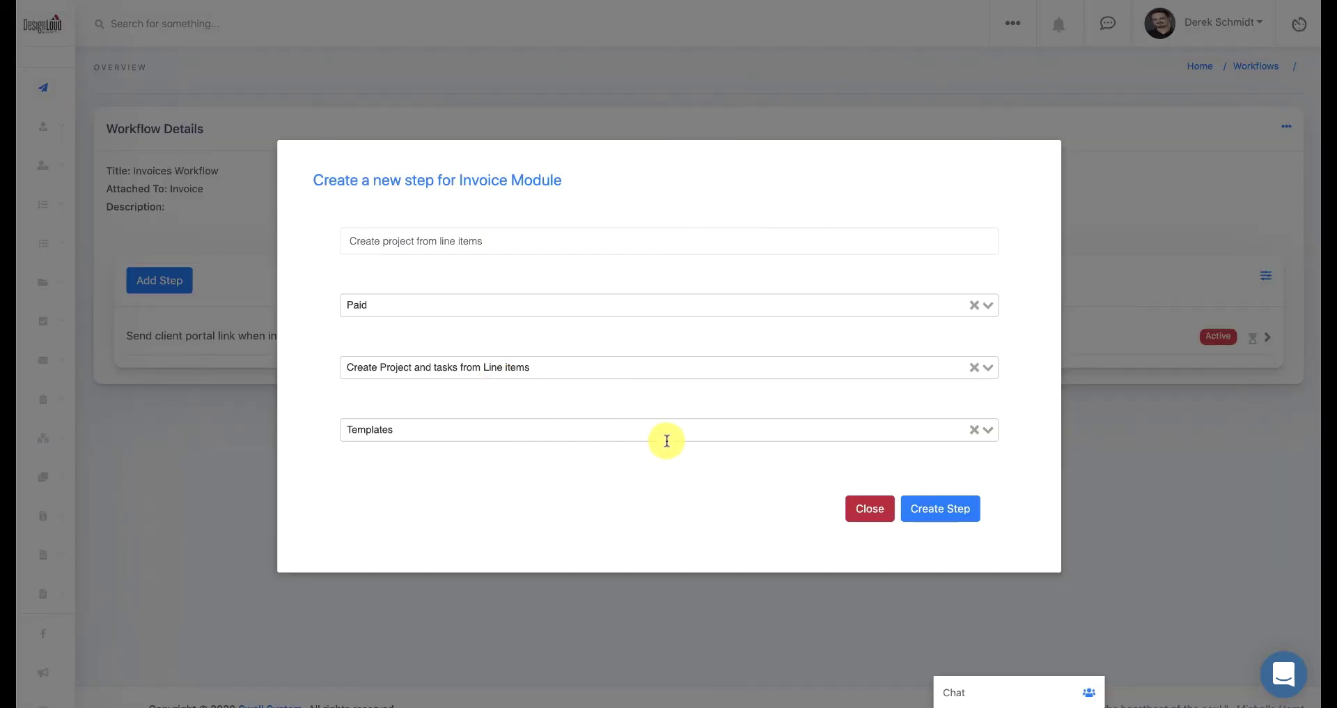
left_click(940, 511)
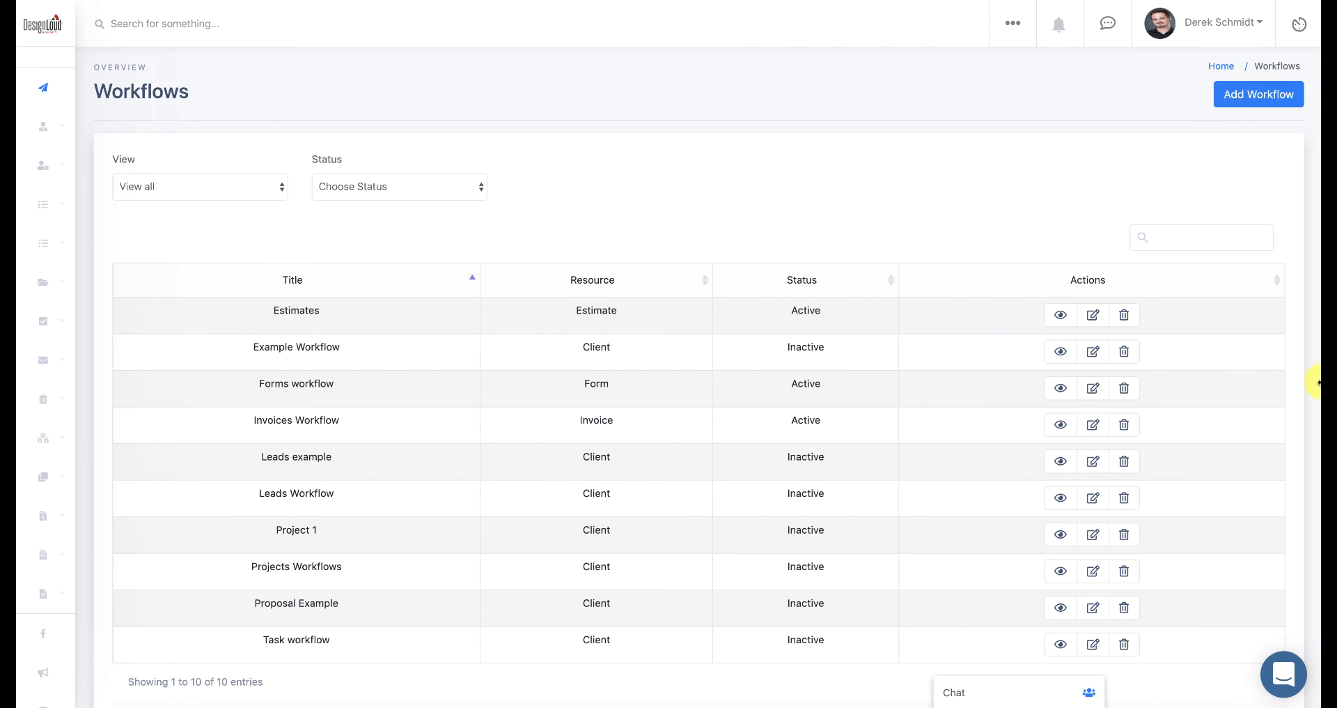
- Open the support messenger for asking questions or sharing feedback
left_click(1291, 674)
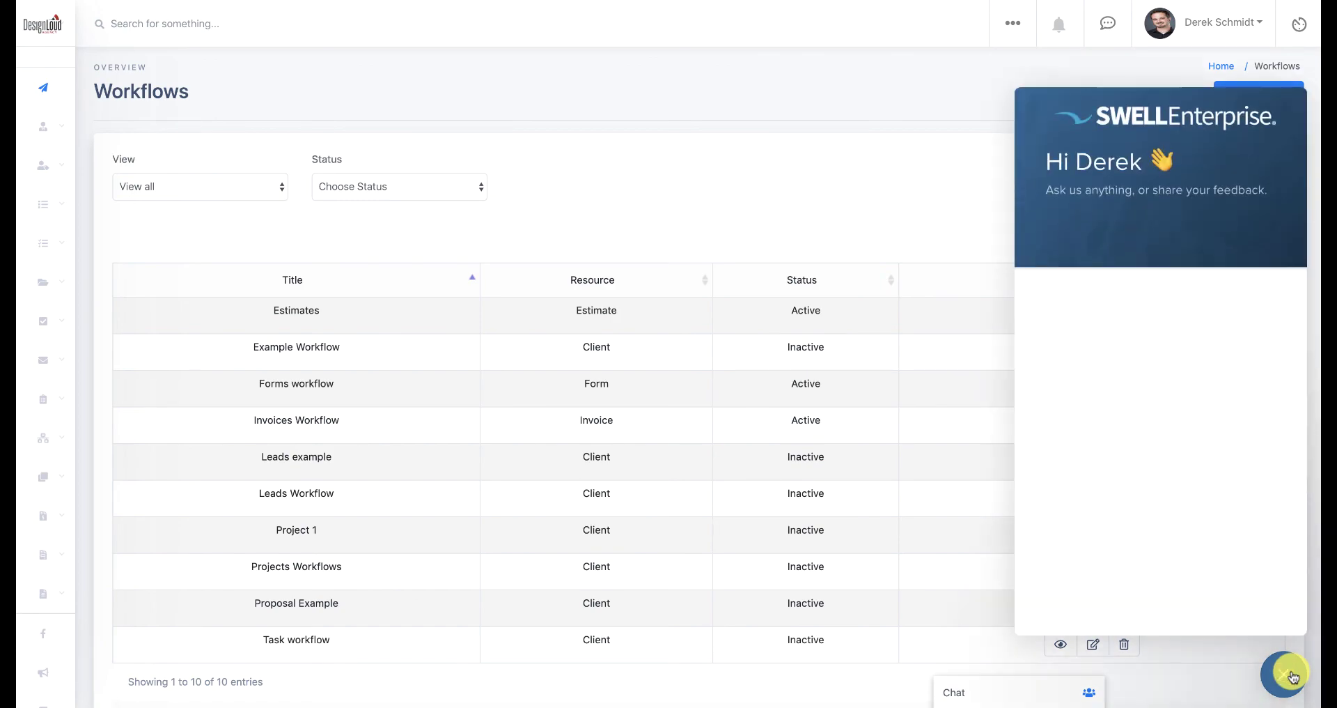